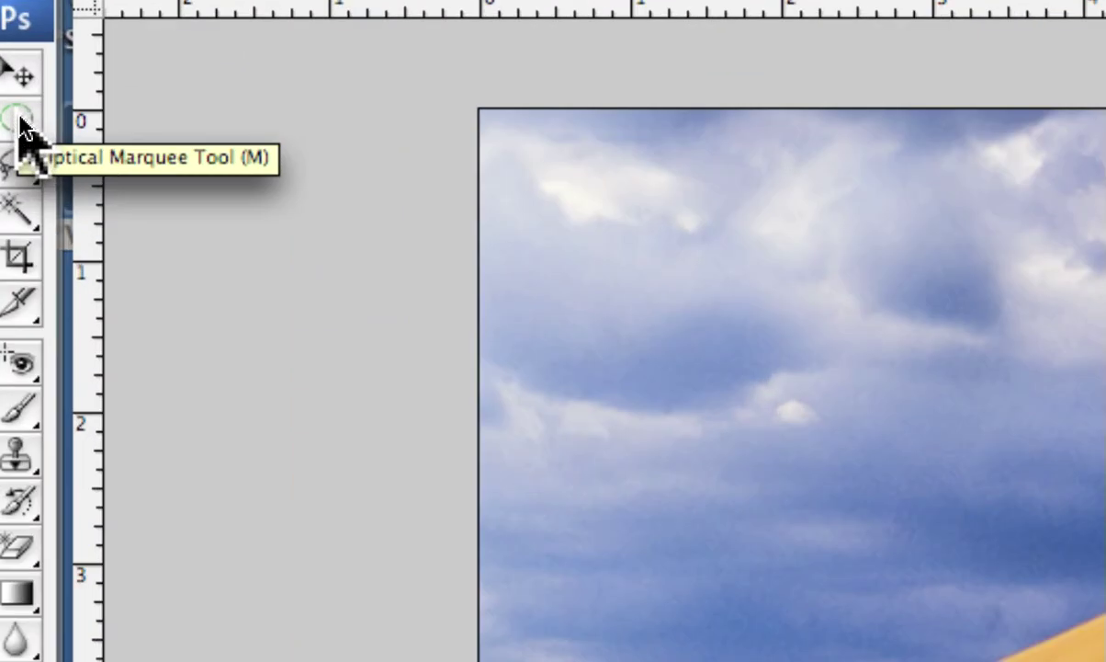
Draw a nearly circular selection about 5.7 by 5.5 ruler units over the image centre with the Elliptical Marquee tool
{"action": "left_click", "coordinate": [18, 121]}
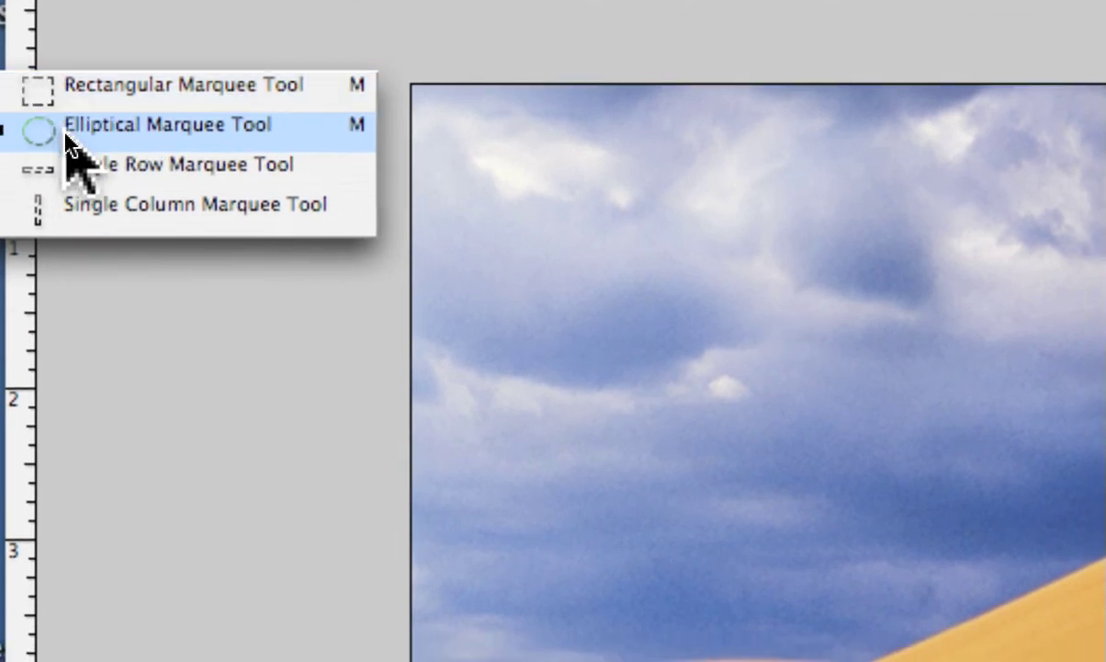
{"action": "left_click", "coordinate": [66, 133]}
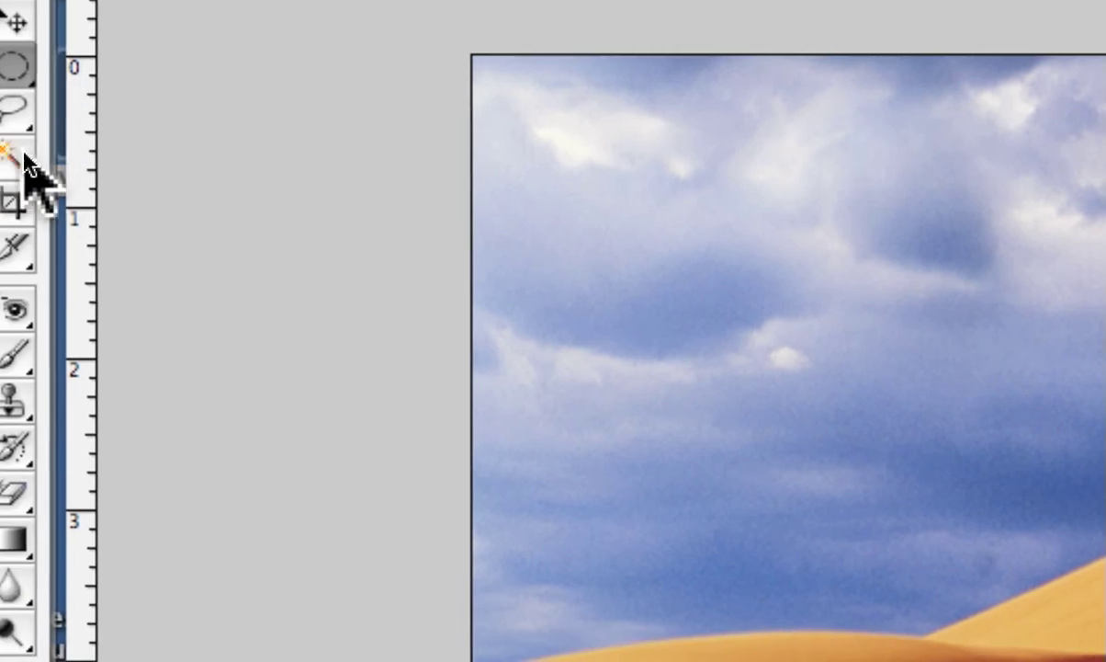
{"action": "left_click", "coordinate": [17, 140]}
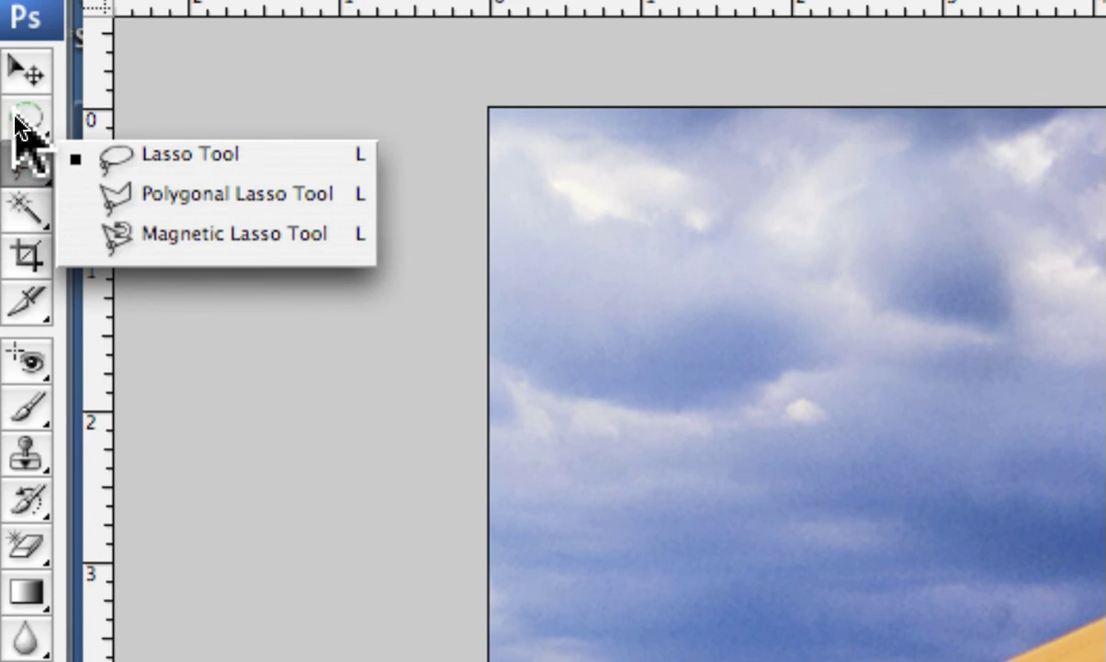
{"action": "left_click", "coordinate": [16, 117]}
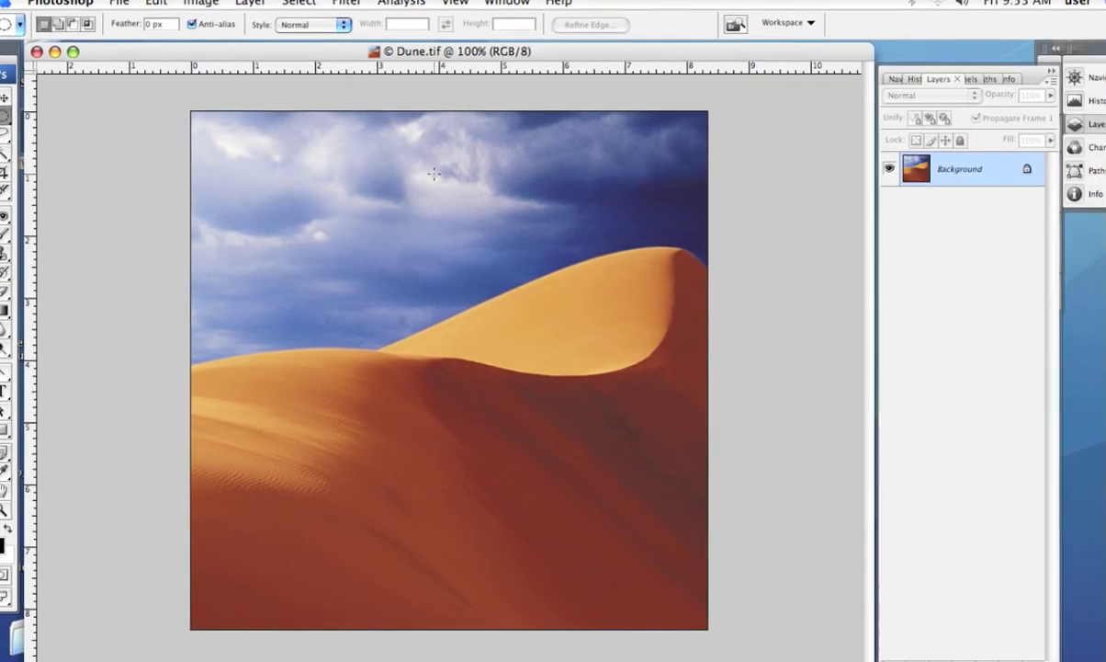
{"action": "left_click_drag", "start_coordinate": [287, 171], "coordinate": [629, 494]}
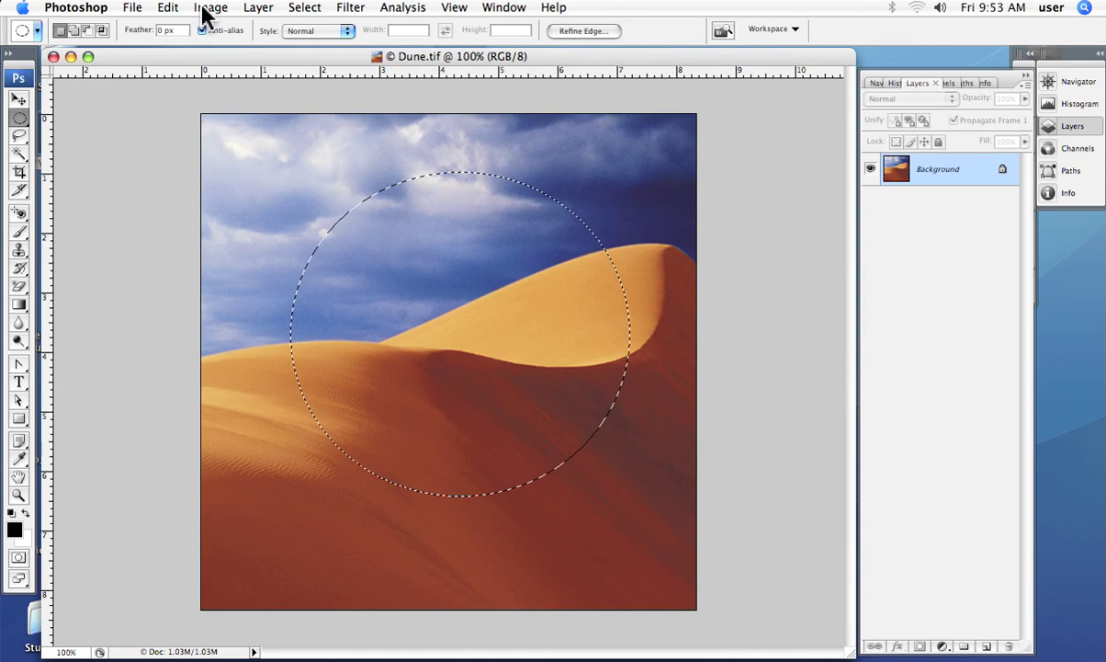
Preview a Hue/Saturation adjustment with hue +42 on the selected circle, and cancel it
{"action": "left_click", "coordinate": [205, 9]}
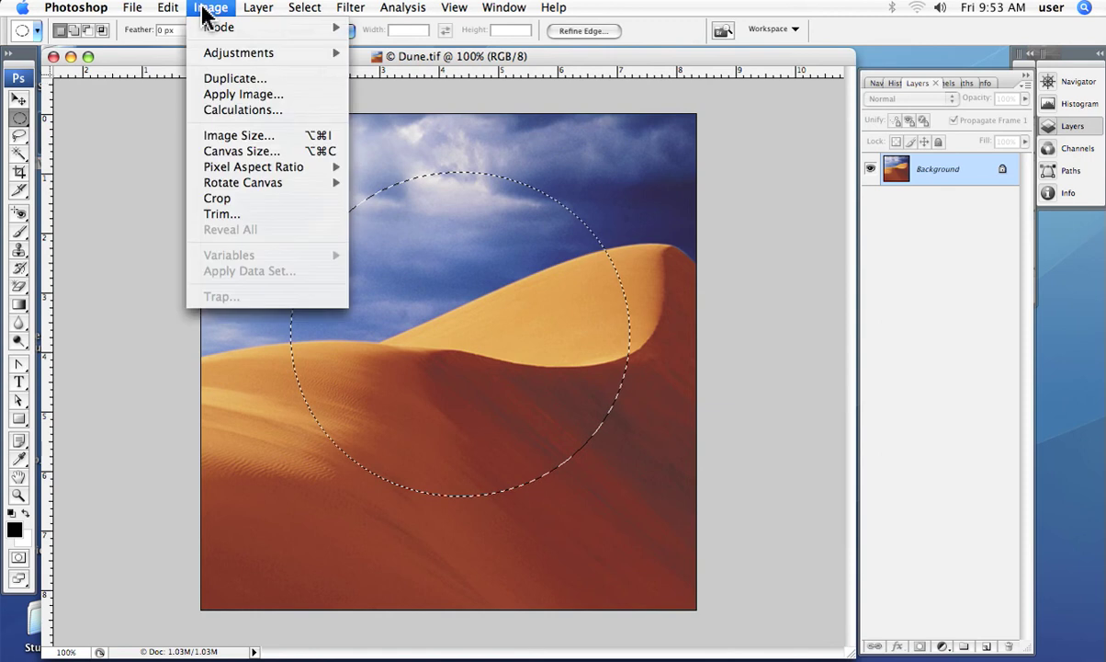
{"action": "mouse_move", "coordinate": [215, 56]}
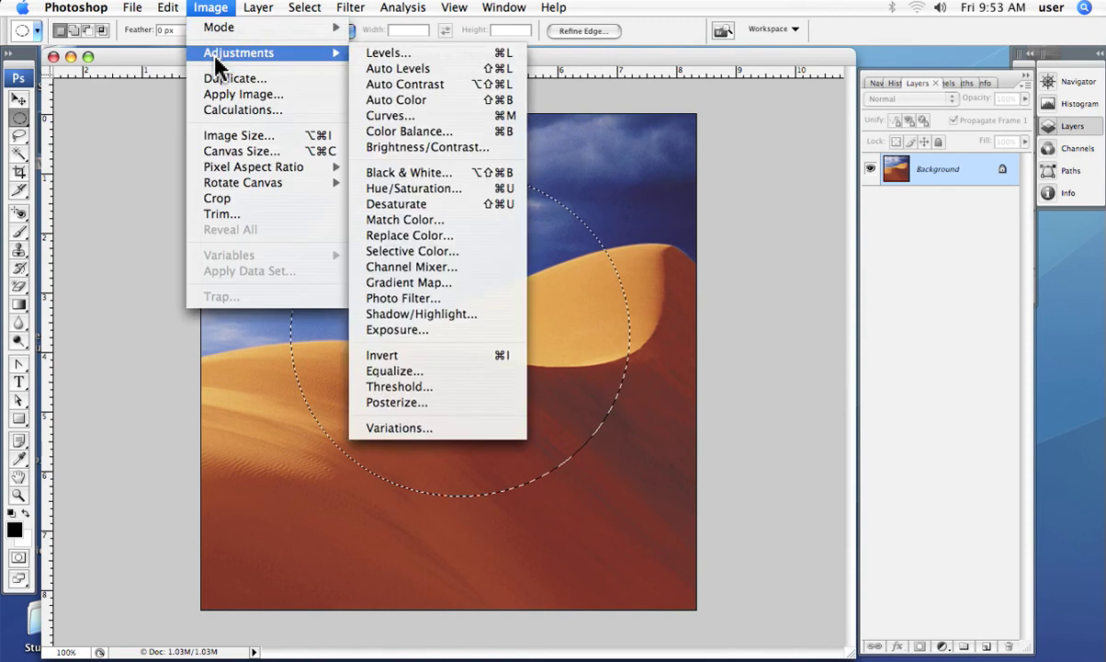
{"action": "left_click", "coordinate": [414, 189]}
{"action": "left_click_drag", "start_coordinate": [200, 457], "coordinate": [913, 235]}
{"action": "left_click_drag", "start_coordinate": [801, 288], "coordinate": [838, 313]}
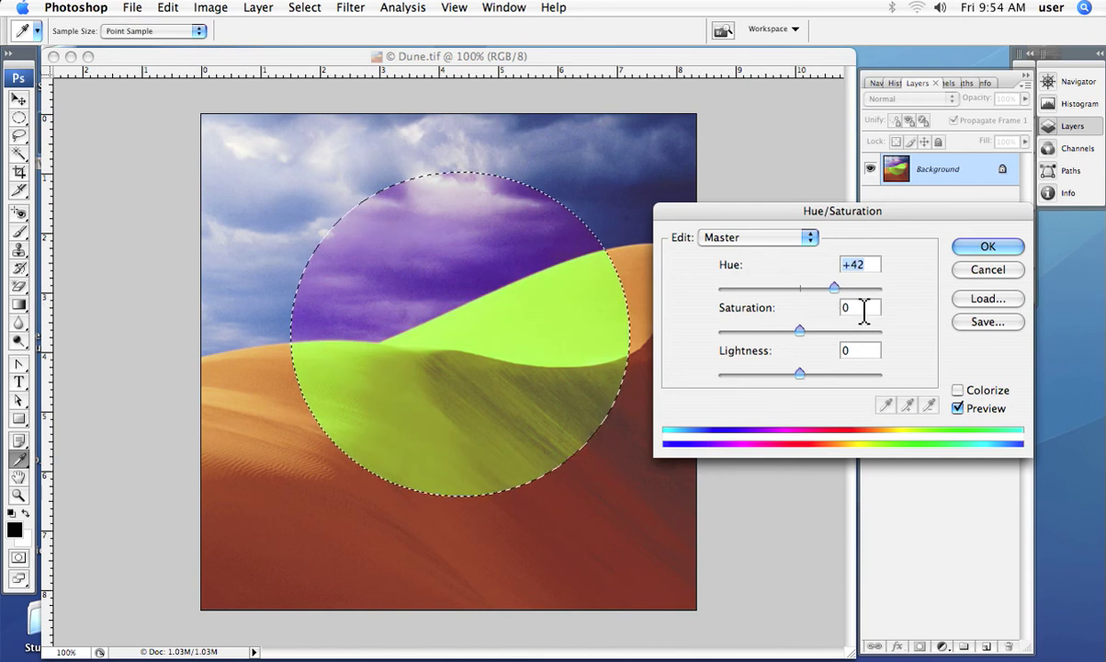
{"action": "left_click", "coordinate": [996, 272]}
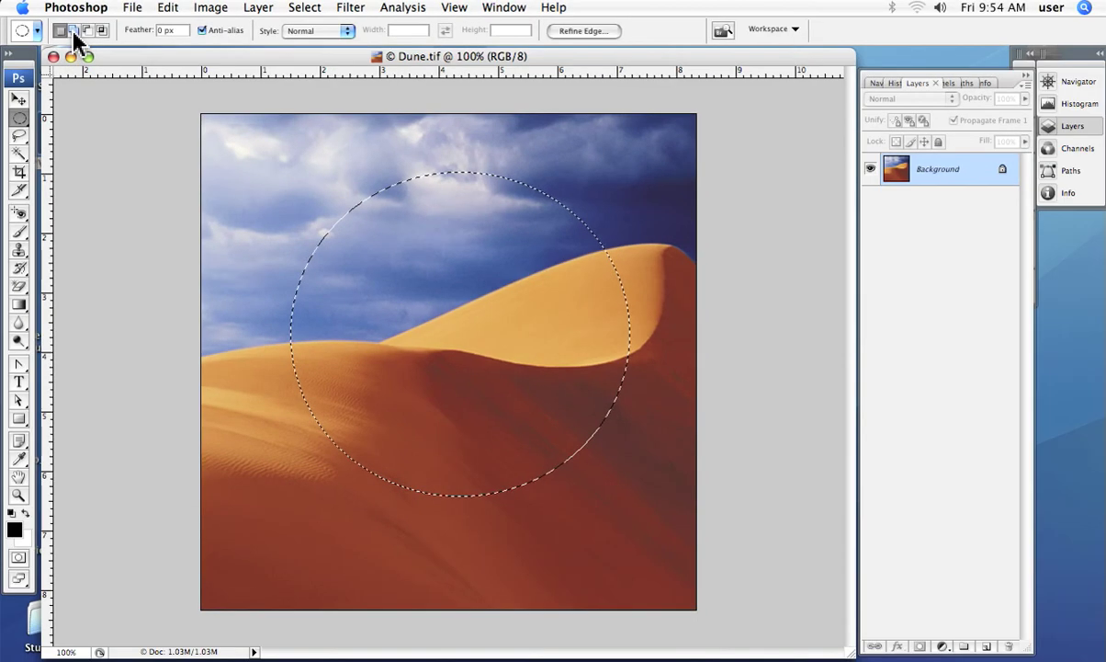
Add a large overlapping ellipse over the lower-left dunes to the selection, and test it by deleting its contents and undoing the deletion
{"action": "left_click", "coordinate": [74, 32]}
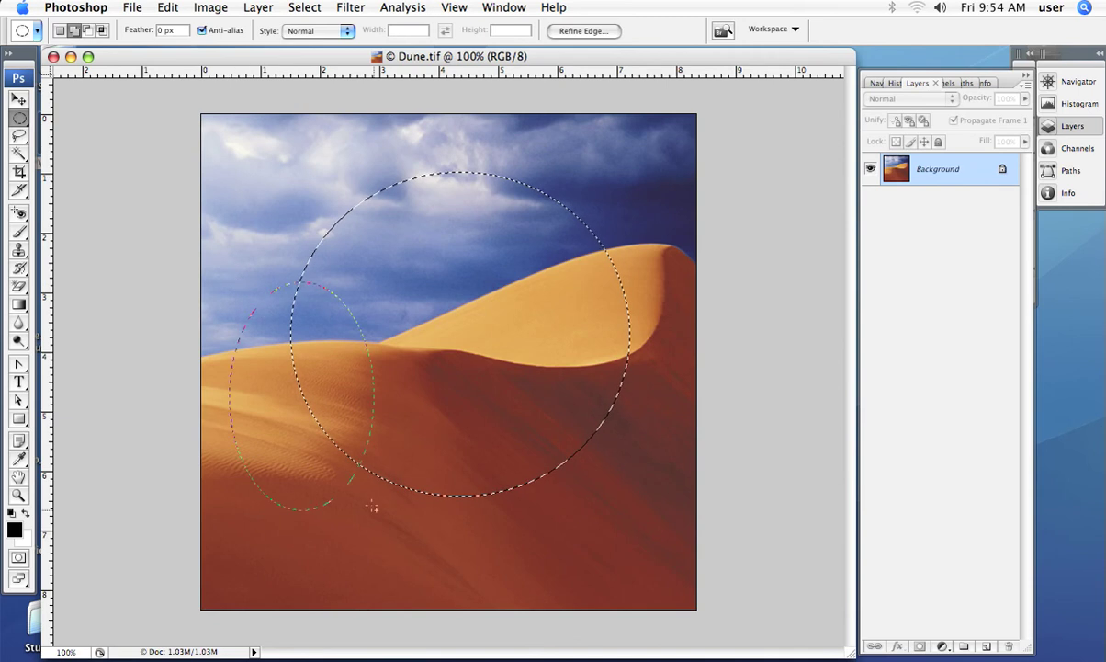
{"action": "left_click_drag", "start_coordinate": [438, 556], "coordinate": [505, 594]}
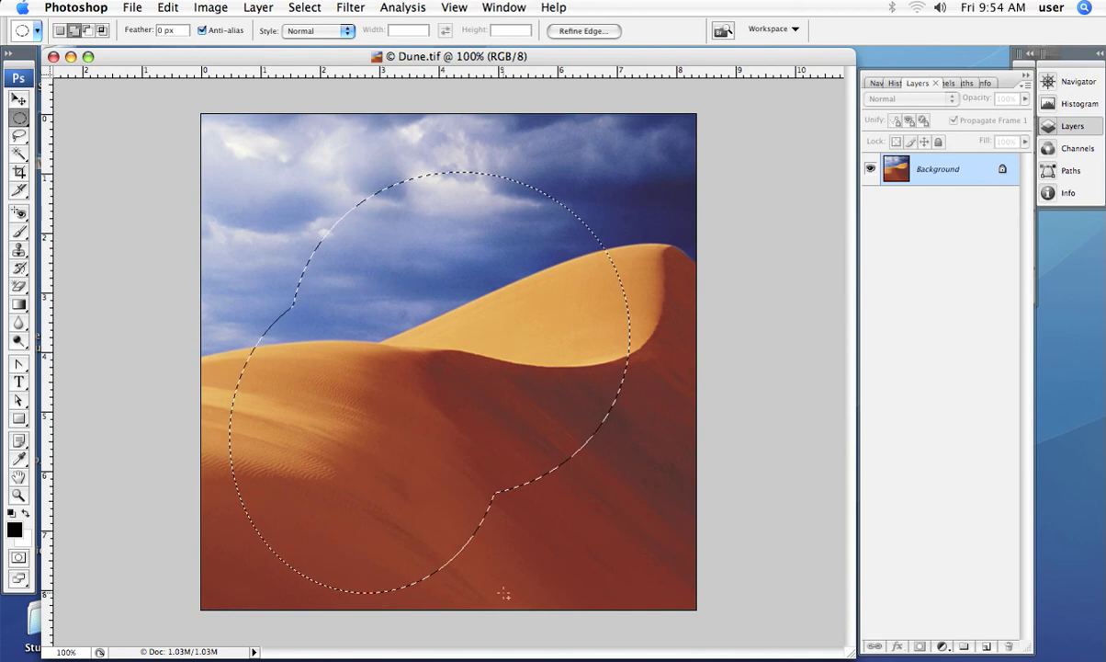
{"action": "key", "text": "Delete"}
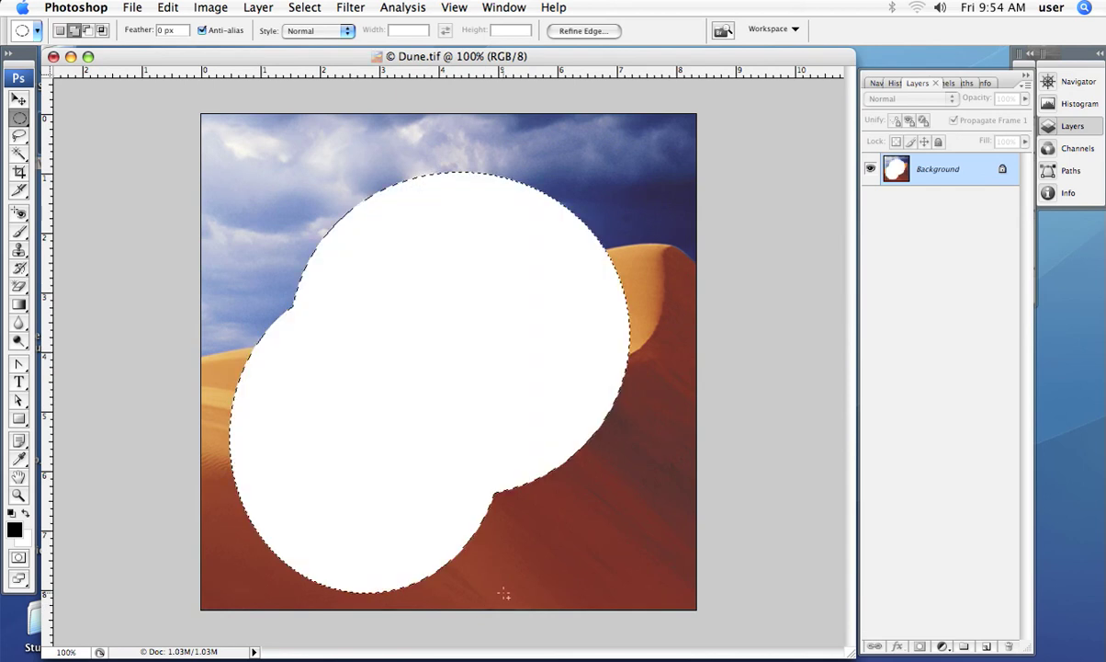
{"action": "key", "text": "super+z"}
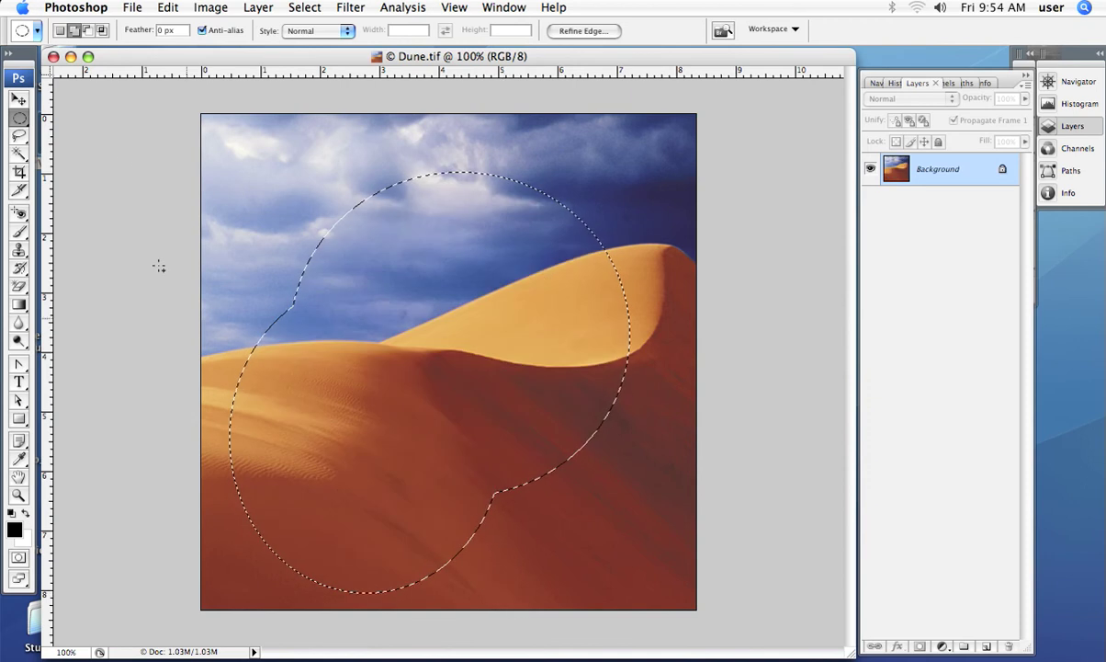
Subtract a freehand Lasso area over the lower-central dunes from the selection, and test it by deleting its contents and undoing the deletion
{"action": "left_click", "coordinate": [89, 31]}
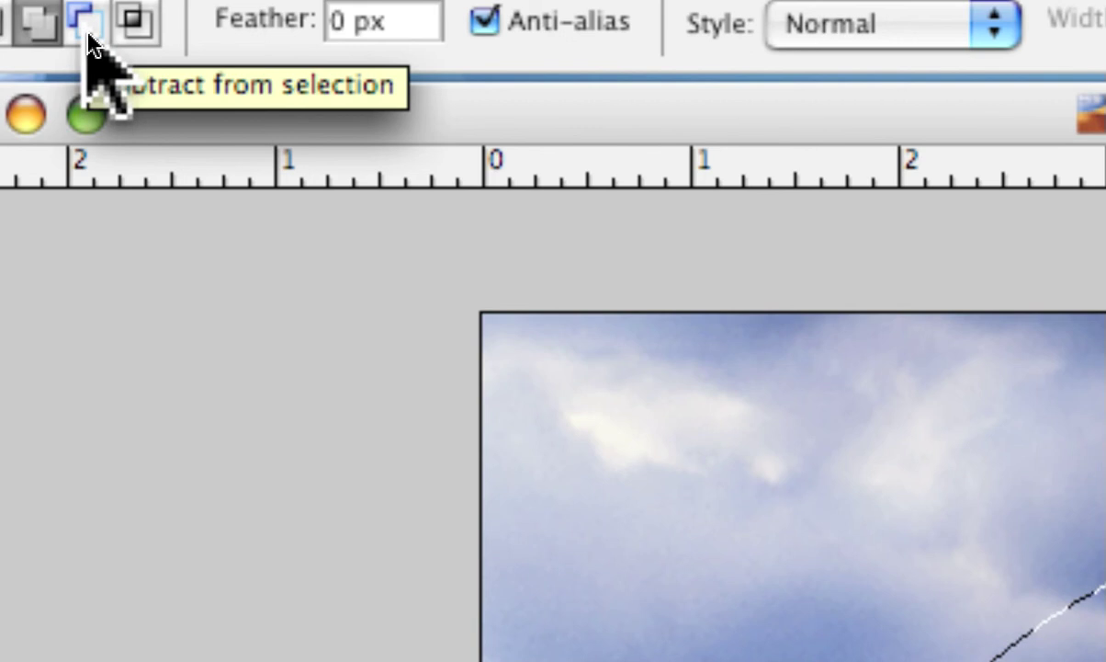
{"action": "left_click", "coordinate": [86, 29]}
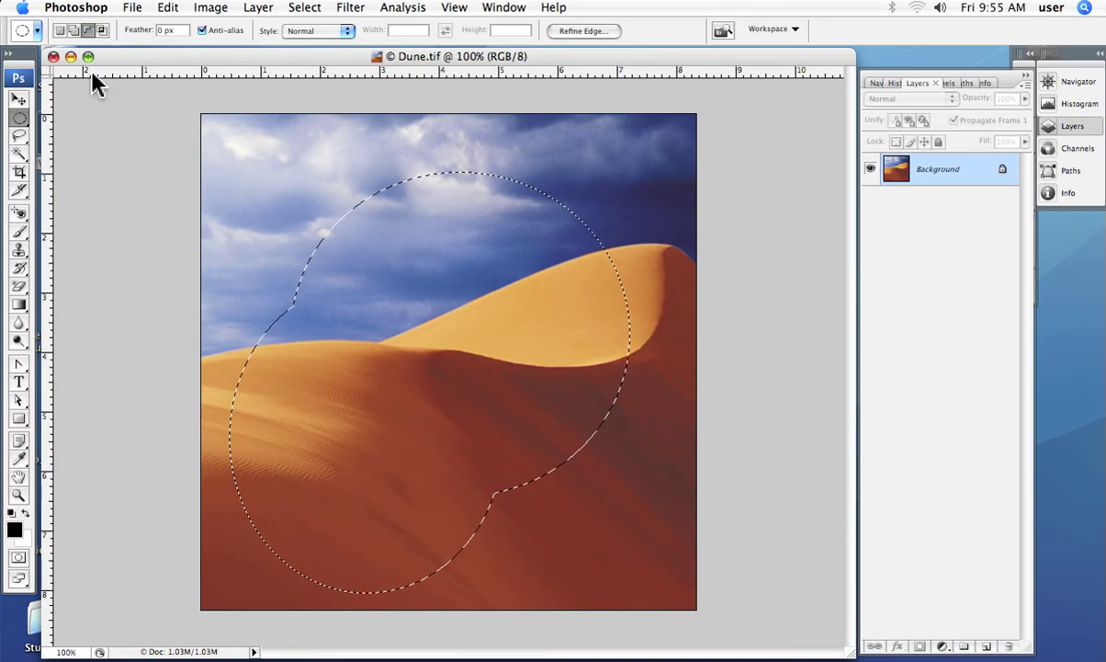
{"action": "left_click", "coordinate": [18, 137]}
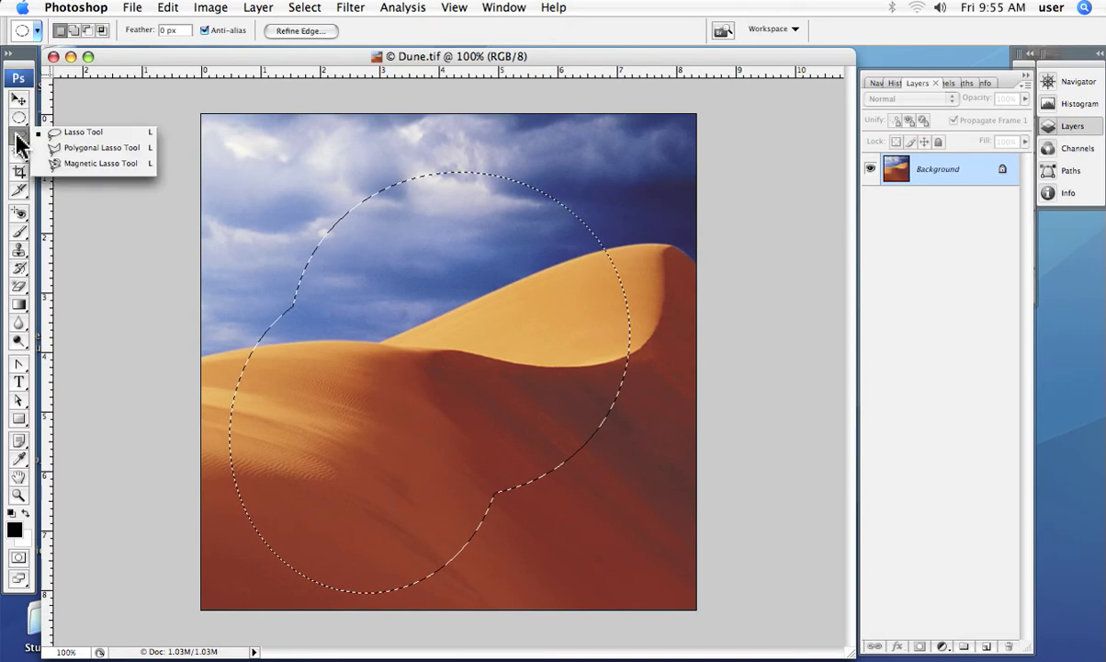
{"action": "left_click", "coordinate": [77, 136]}
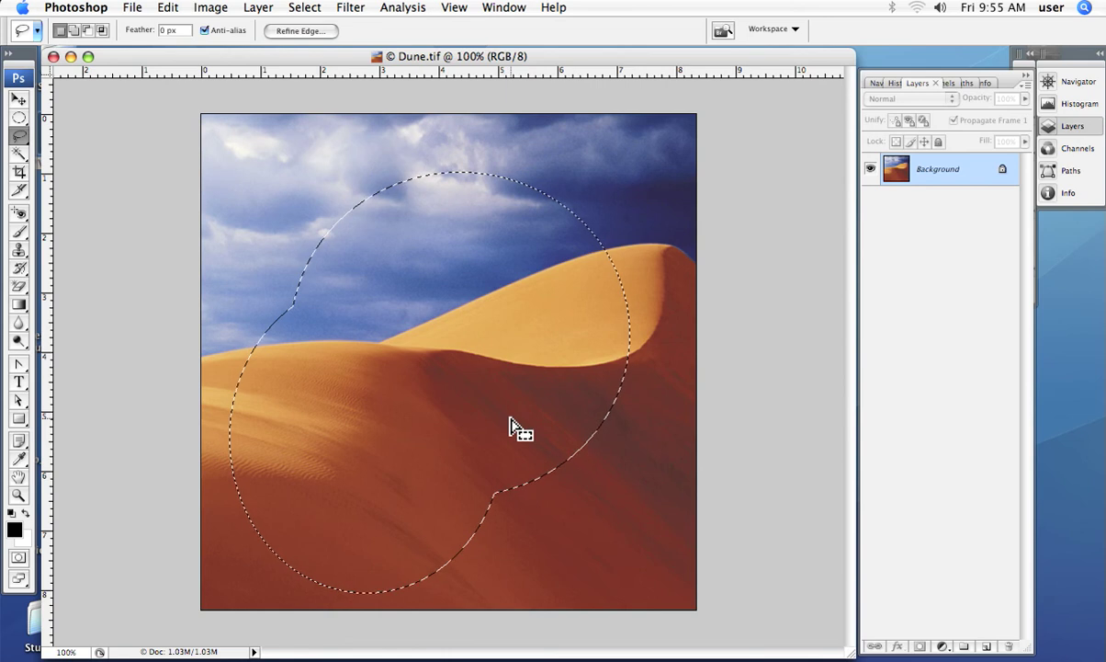
{"action": "left_click", "coordinate": [88, 29]}
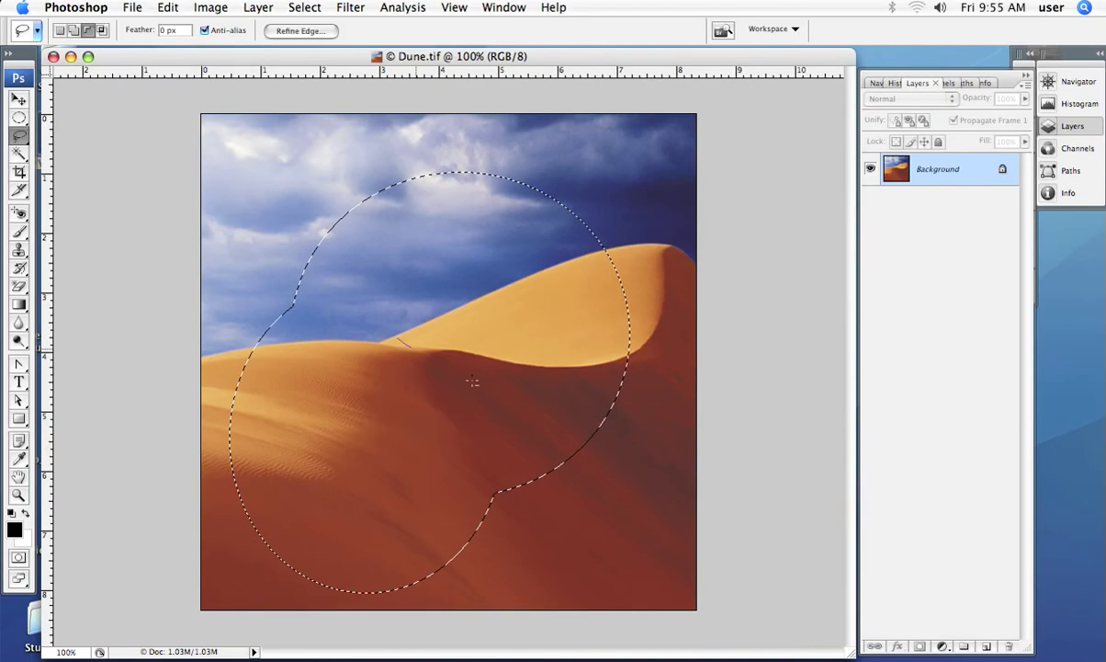
{"action": "left_click_drag", "start_coordinate": [472, 380], "coordinate": [621, 517]}
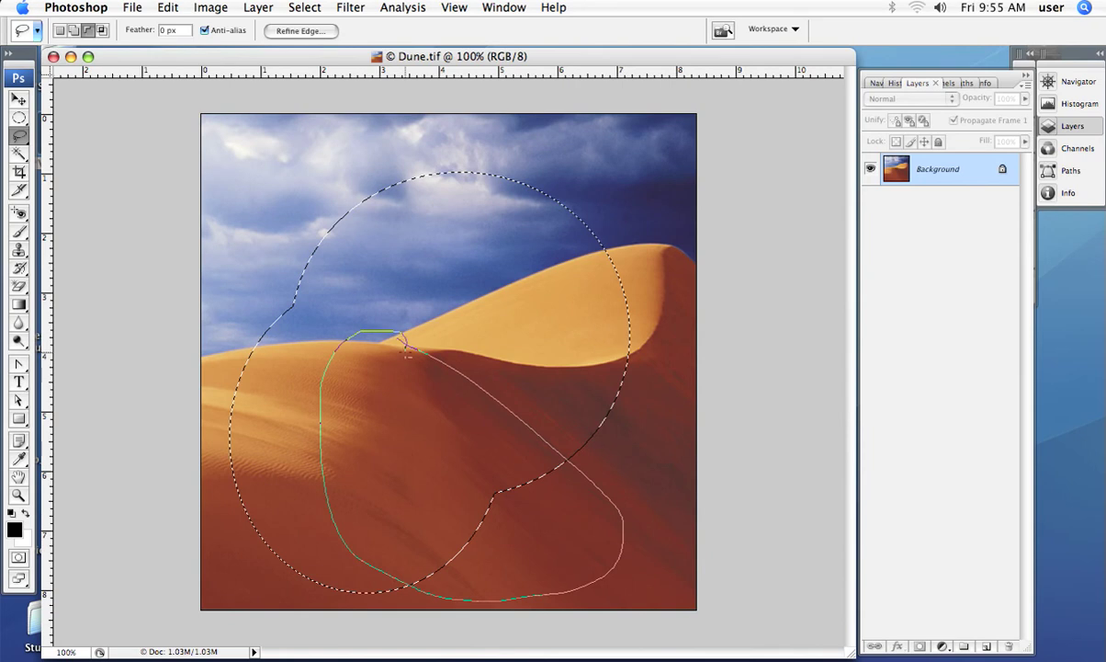
{"action": "left_click_drag", "start_coordinate": [406, 355], "coordinate": [406, 355]}
{"action": "key", "text": "Delete"}
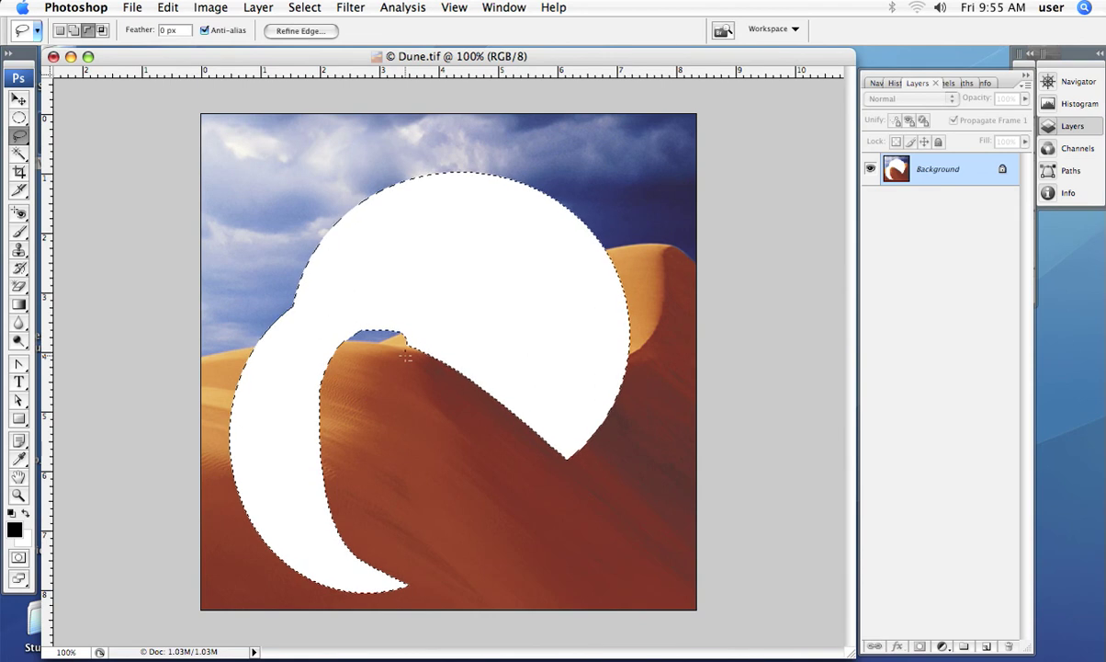
{"action": "key", "text": "super+z"}
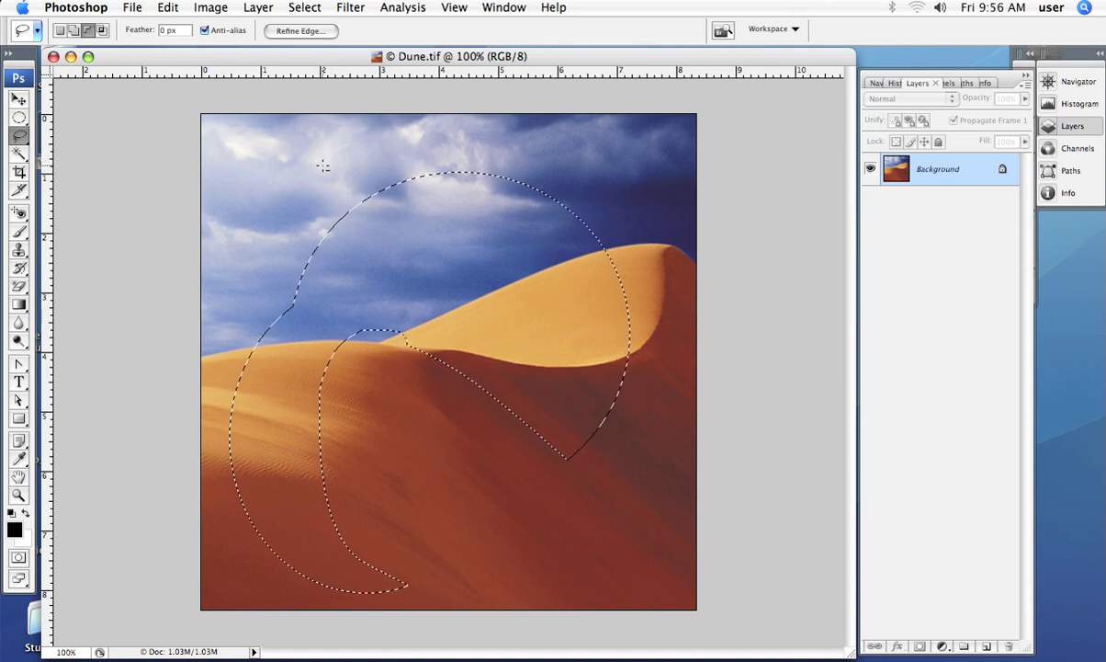
Add a freehand rounded area across the central and right dunes to the selection, and test it by deleting its contents and undoing the deletion
{"action": "key", "text": "shift"}
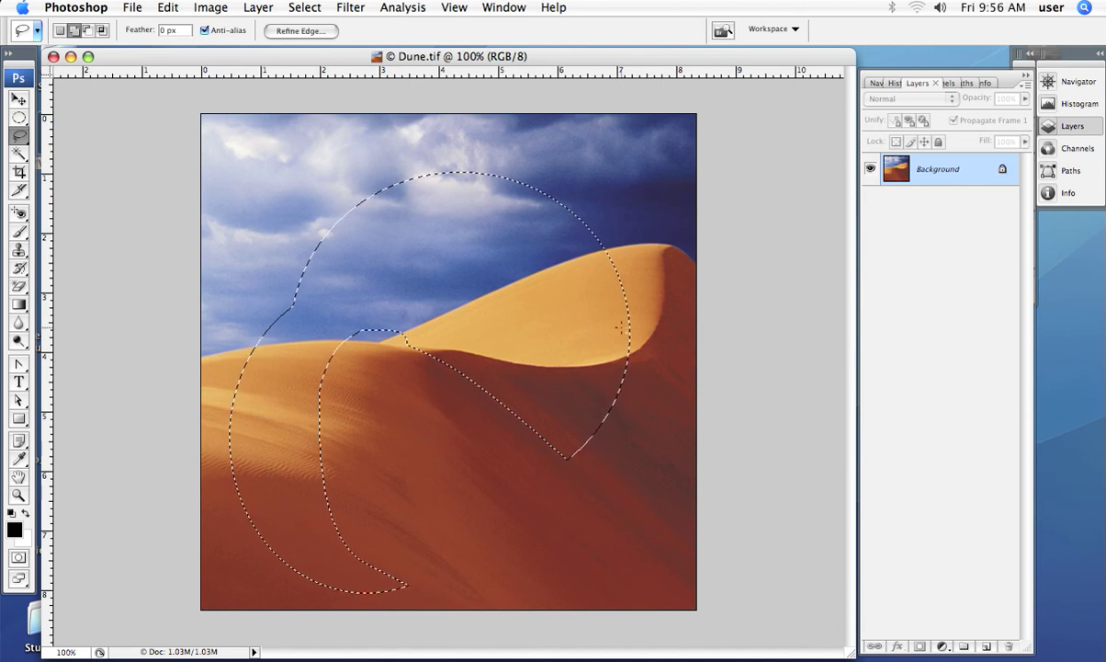
{"action": "left_click_drag", "start_coordinate": [651, 337], "coordinate": [527, 309]}
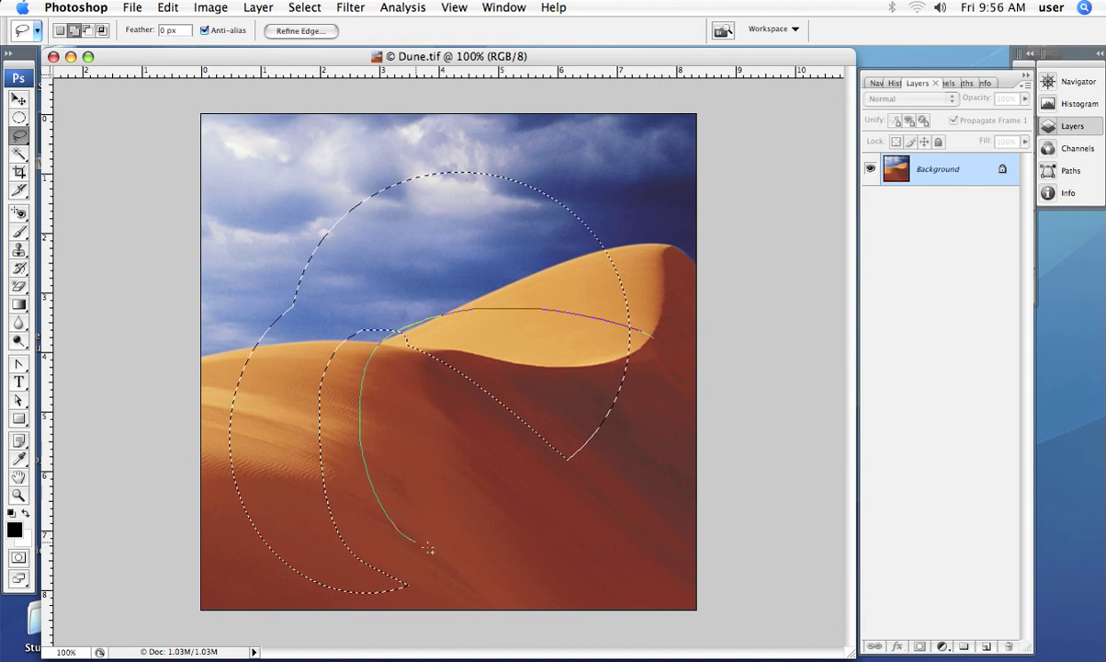
{"action": "left_click_drag", "start_coordinate": [645, 329], "coordinate": [645, 331]}
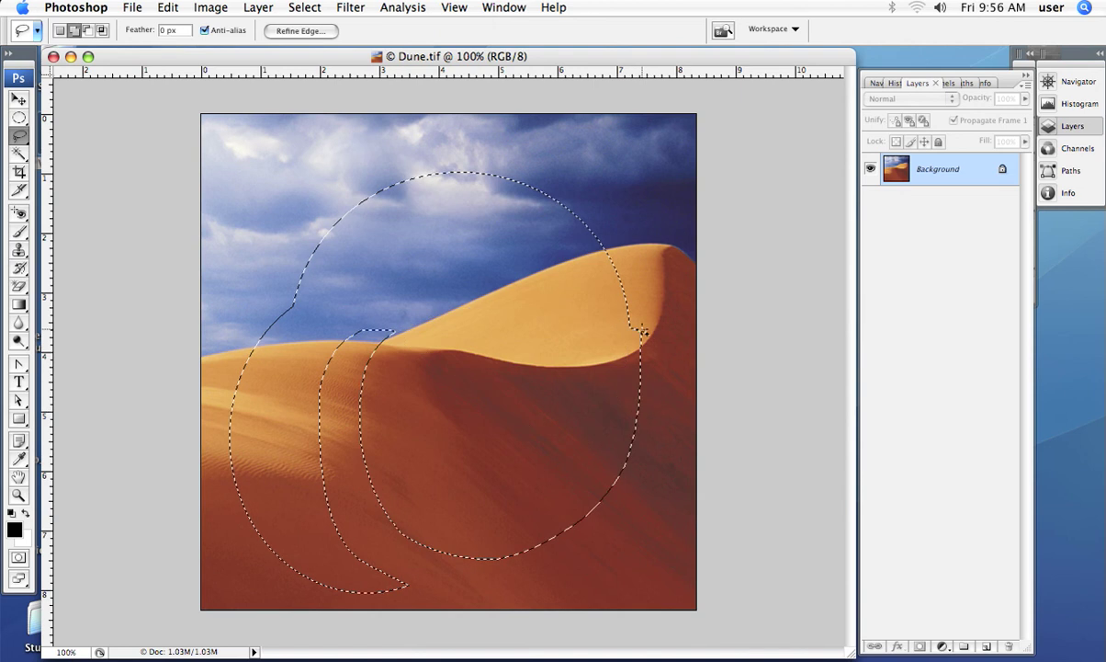
{"action": "key", "text": "alt"}
{"action": "key", "text": "Delete"}
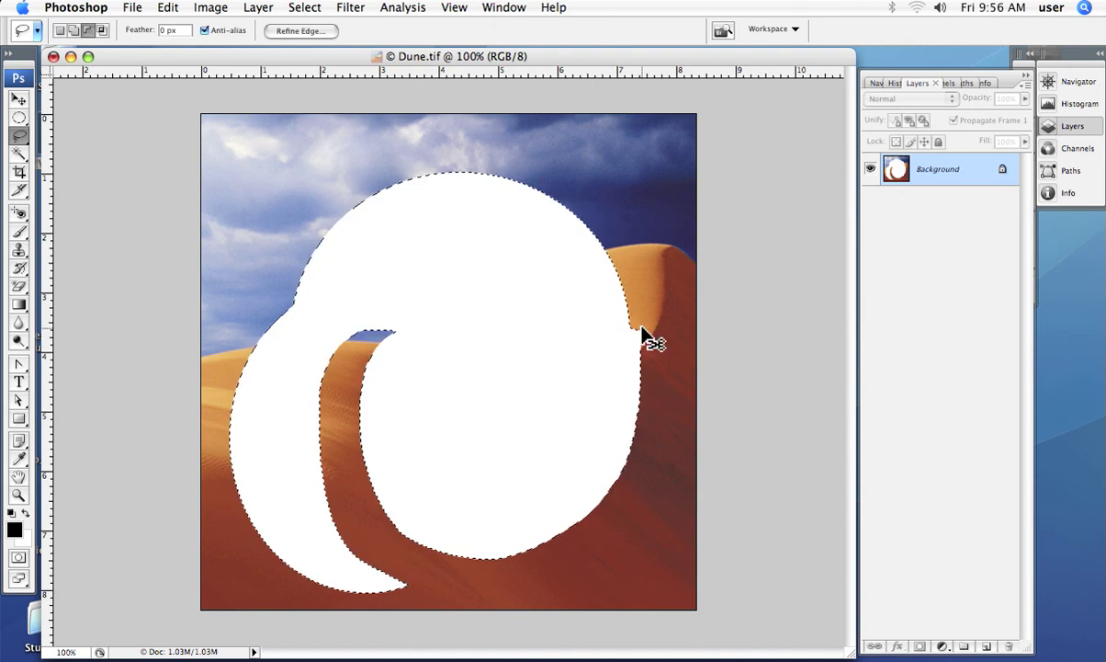
{"action": "key", "text": "super+z"}
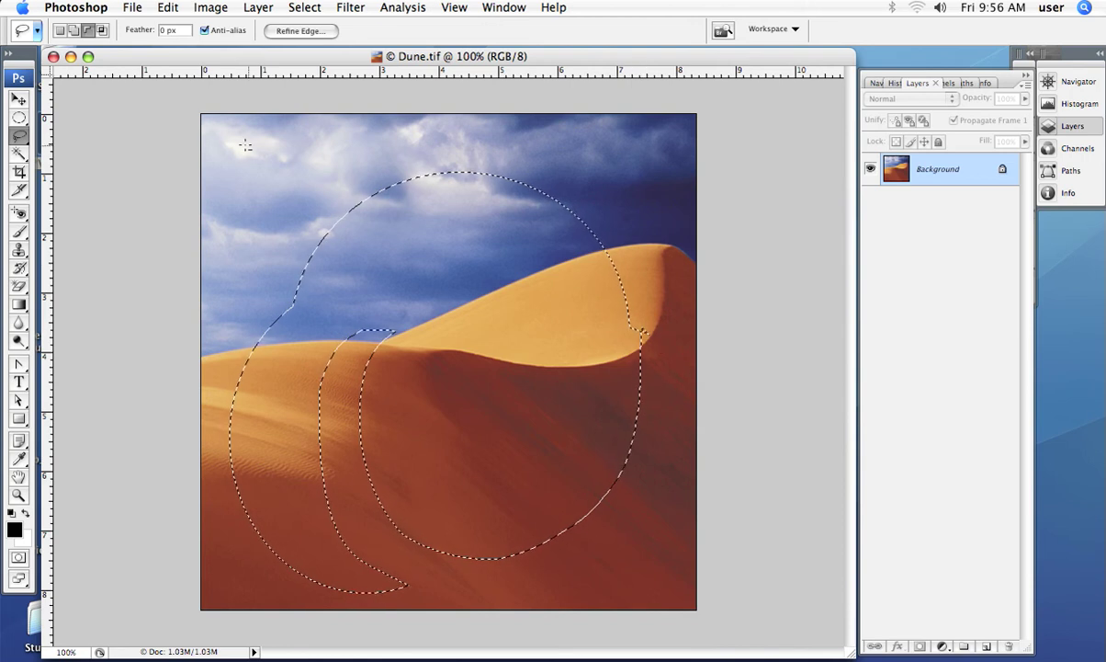
Subtract a large freehand area reaching from the upper-left sky to the central dunes, and delete the contents of the remaining selection
{"action": "mouse_move", "coordinate": [236, 144]}
{"action": "left_mouse_down"}
{"action": "mouse_move", "coordinate": [479, 213]}
{"action": "mouse_move", "coordinate": [536, 281]}
{"action": "mouse_move", "coordinate": [545, 359]}
{"action": "mouse_move", "coordinate": [514, 432]}
{"action": "mouse_move", "coordinate": [386, 503]}
{"action": "left_mouse_up"}
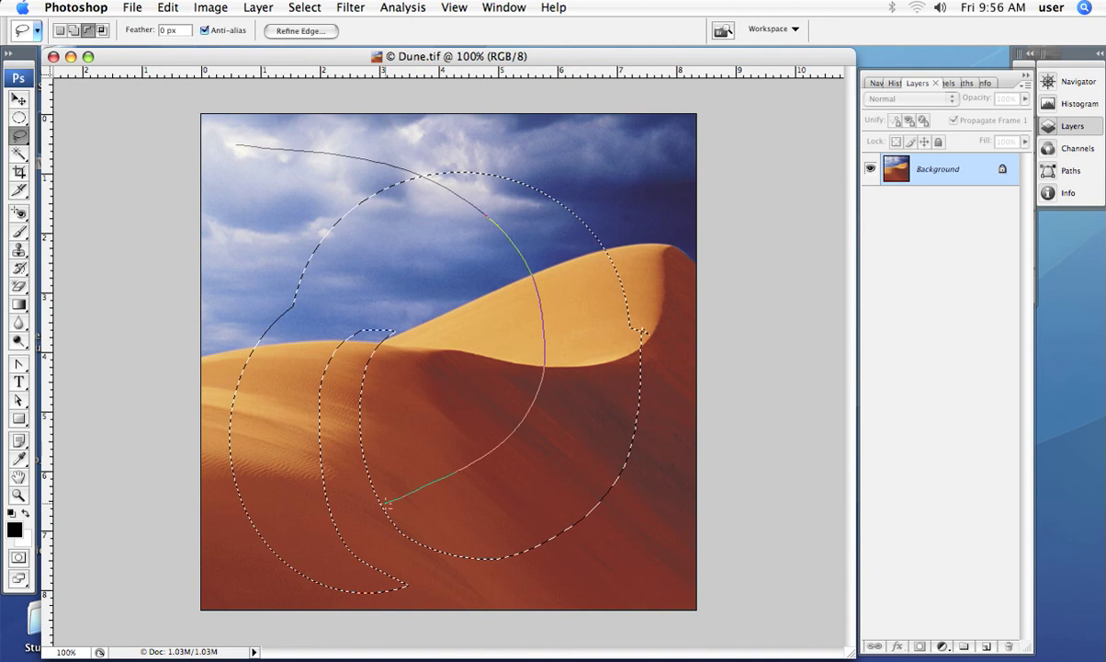
{"action": "left_click_drag", "start_coordinate": [221, 295], "coordinate": [227, 185]}
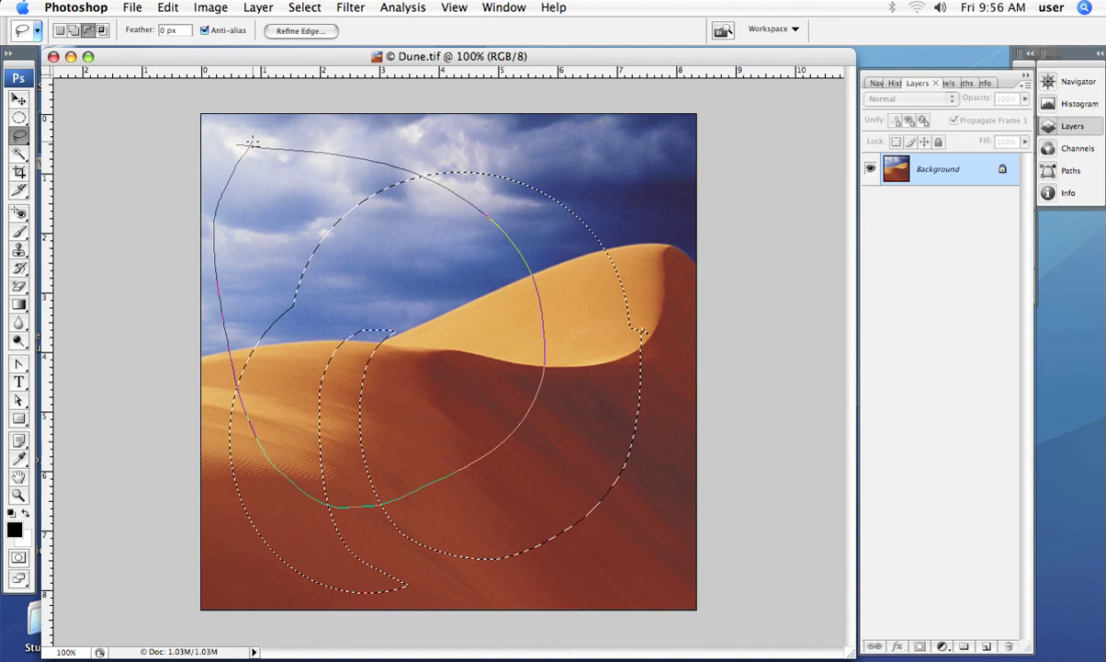
{"action": "left_click_drag", "start_coordinate": [250, 145], "coordinate": [252, 143]}
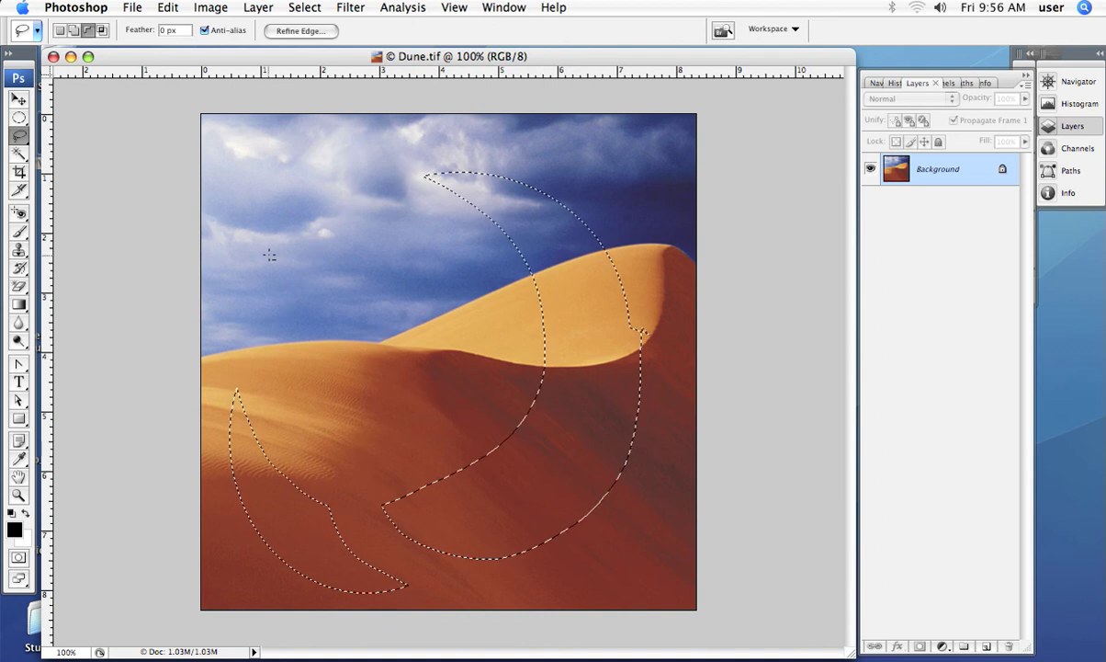
{"action": "key", "text": "BackSpace"}
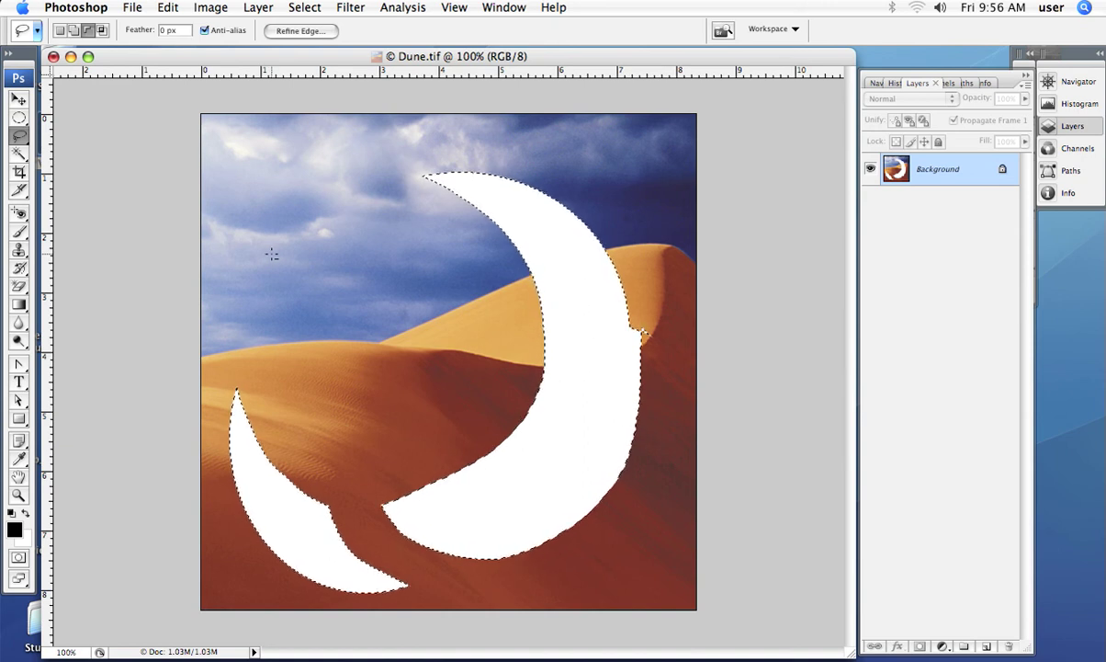
{"action": "left_click", "coordinate": [74, 31]}
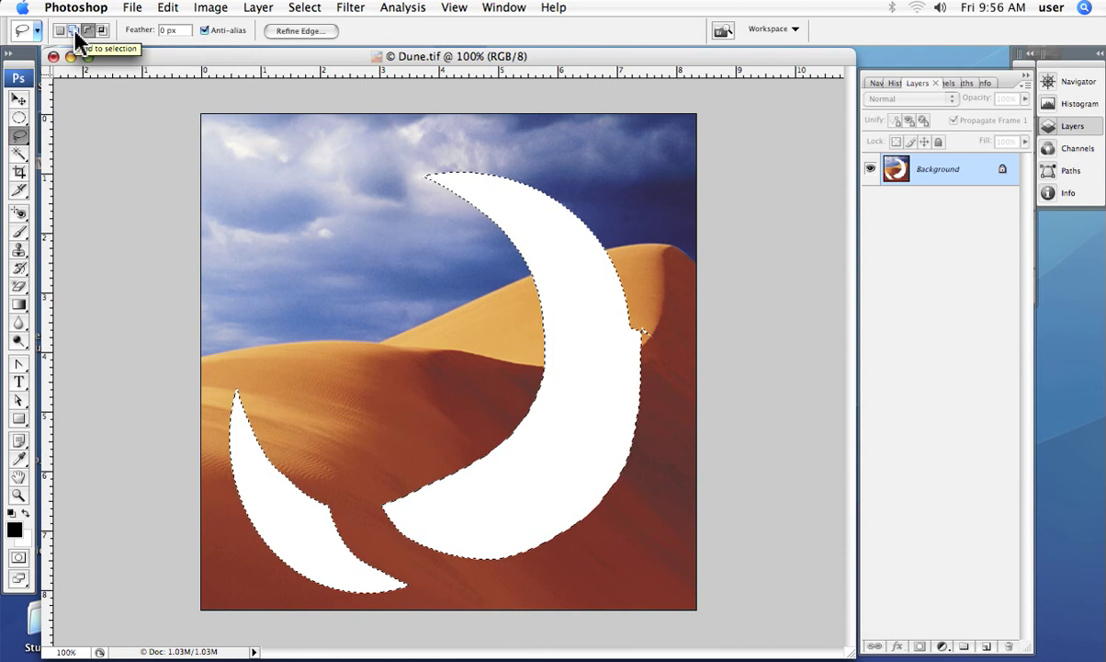
Revert the image to its saved version and draw an elliptical selection about 6.2 by 3.3 ruler units across the sky and dune crest
{"action": "left_click", "coordinate": [131, 8]}
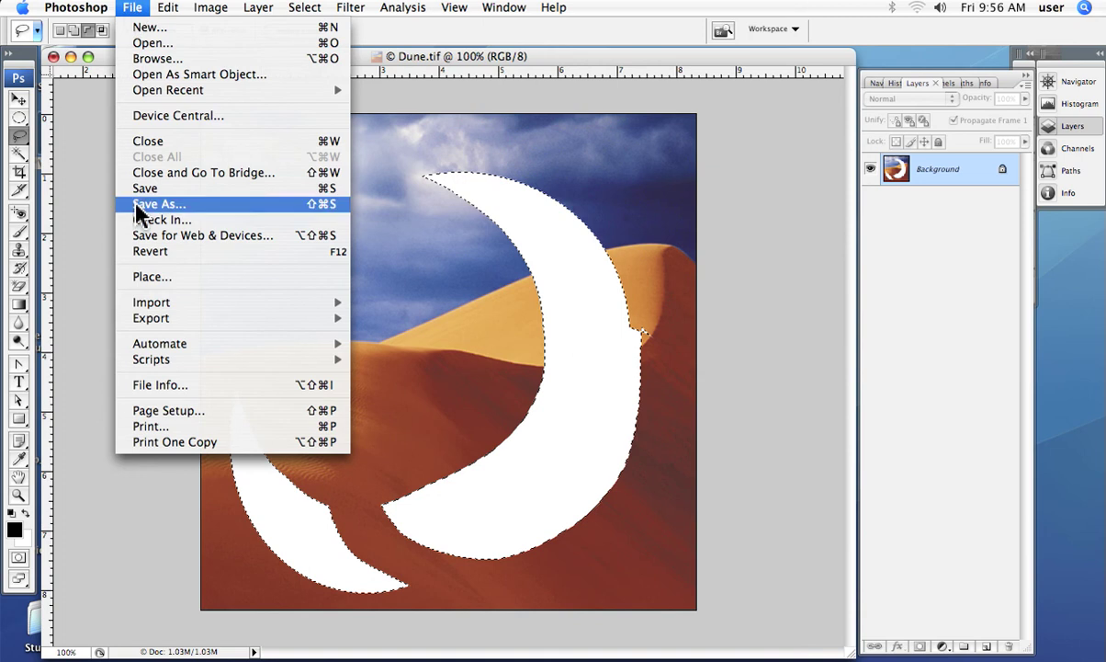
{"action": "left_click", "coordinate": [143, 251]}
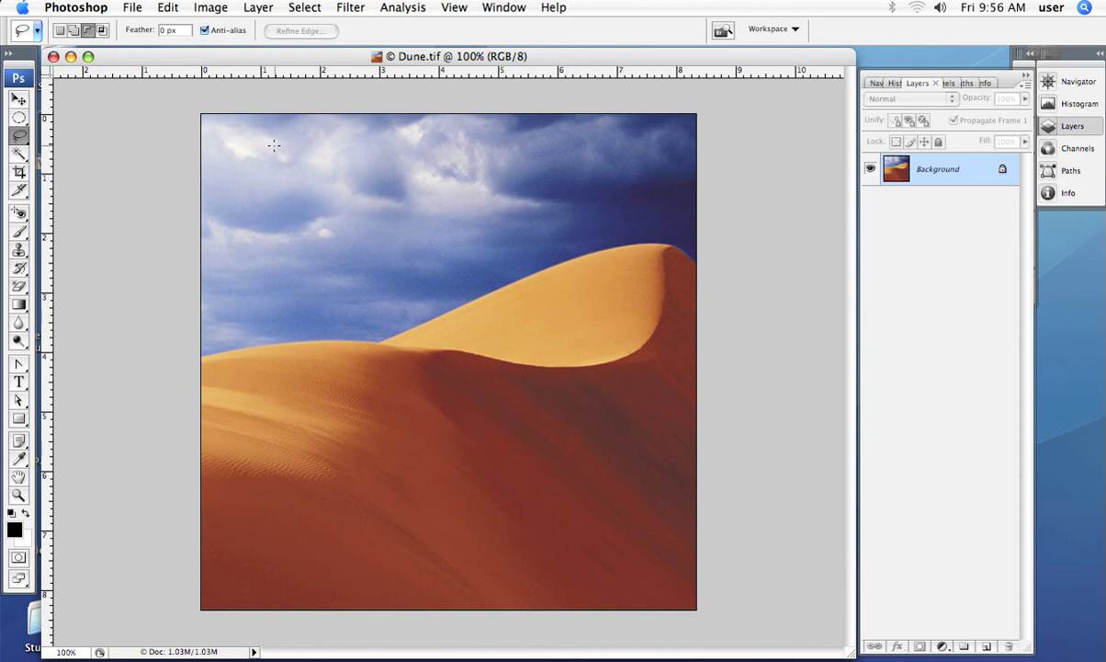
{"action": "left_click", "coordinate": [19, 118]}
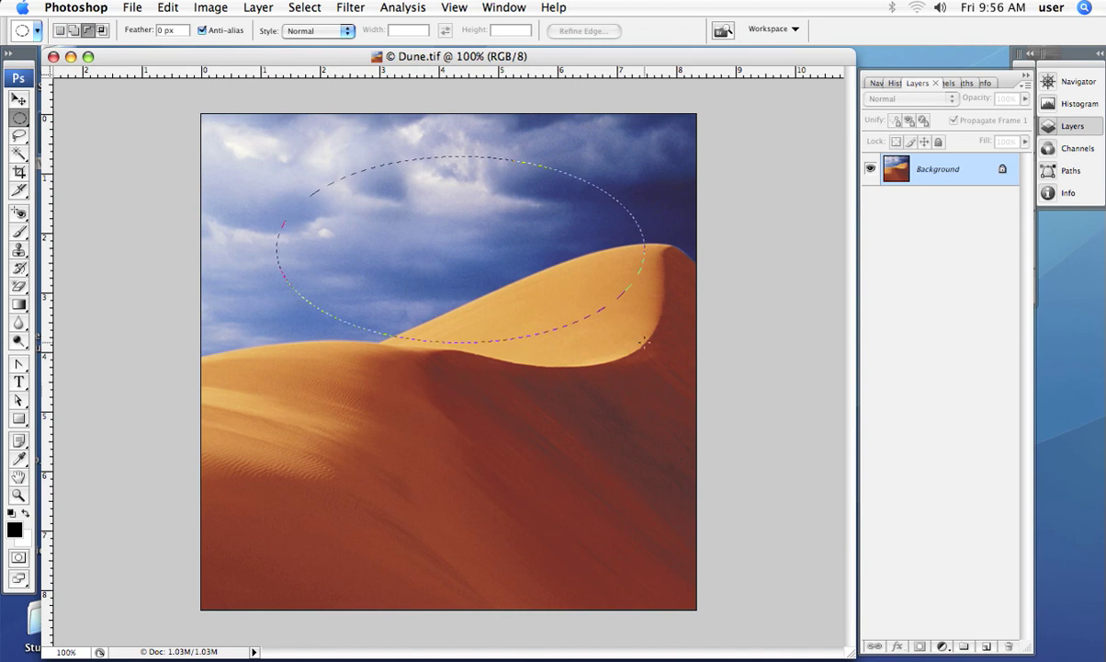
{"action": "left_click_drag", "start_coordinate": [644, 352], "coordinate": [646, 352]}
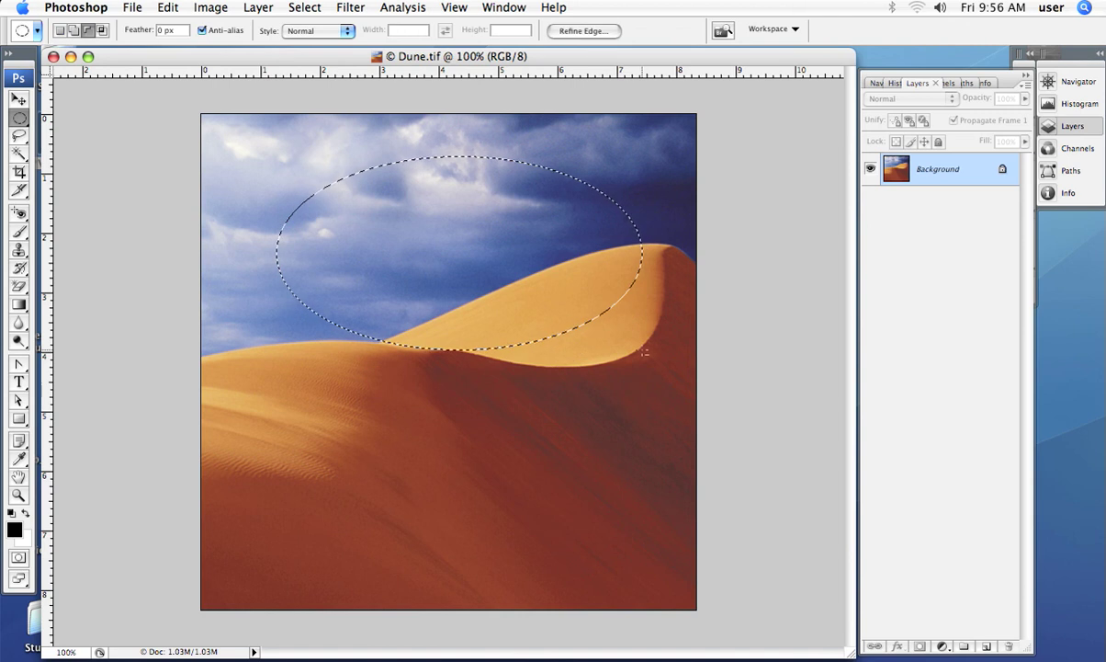
Delete the contents of the elliptical selection across the sky and dune crest, and deselect it
{"action": "key", "text": "Delete"}
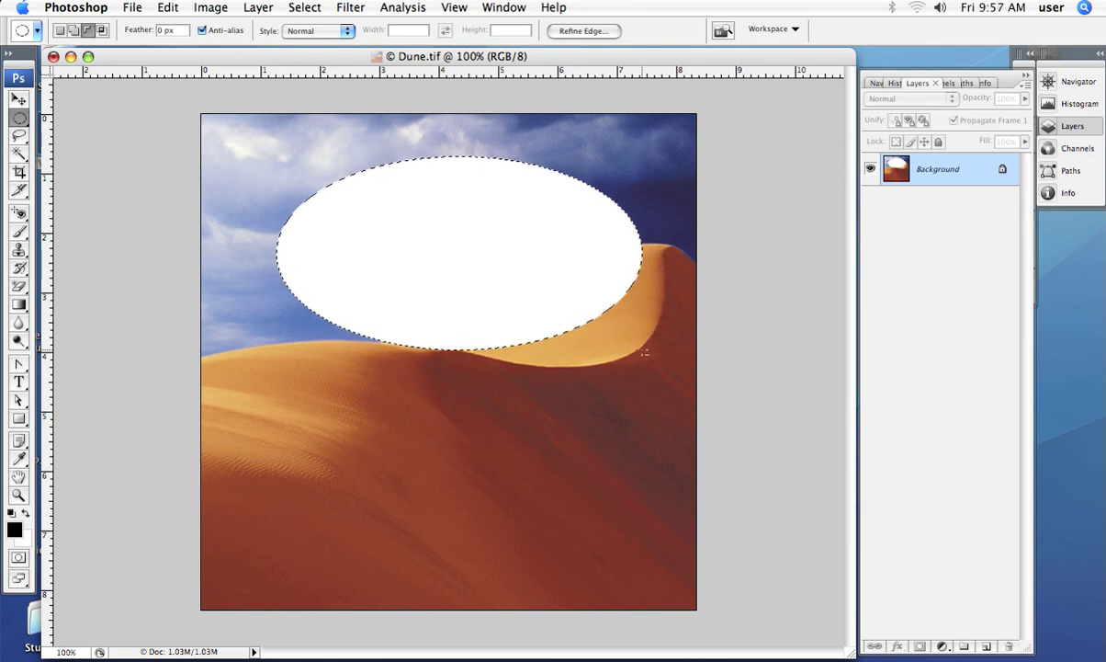
{"action": "left_click", "coordinate": [22, 120]}
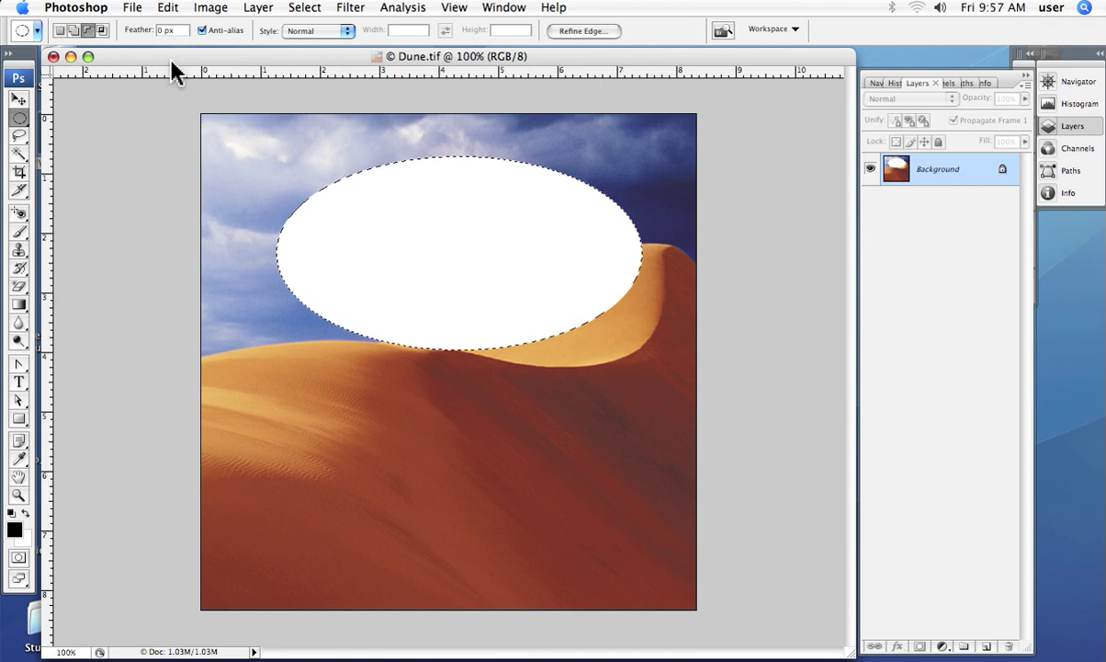
{"action": "key", "text": "super+d"}
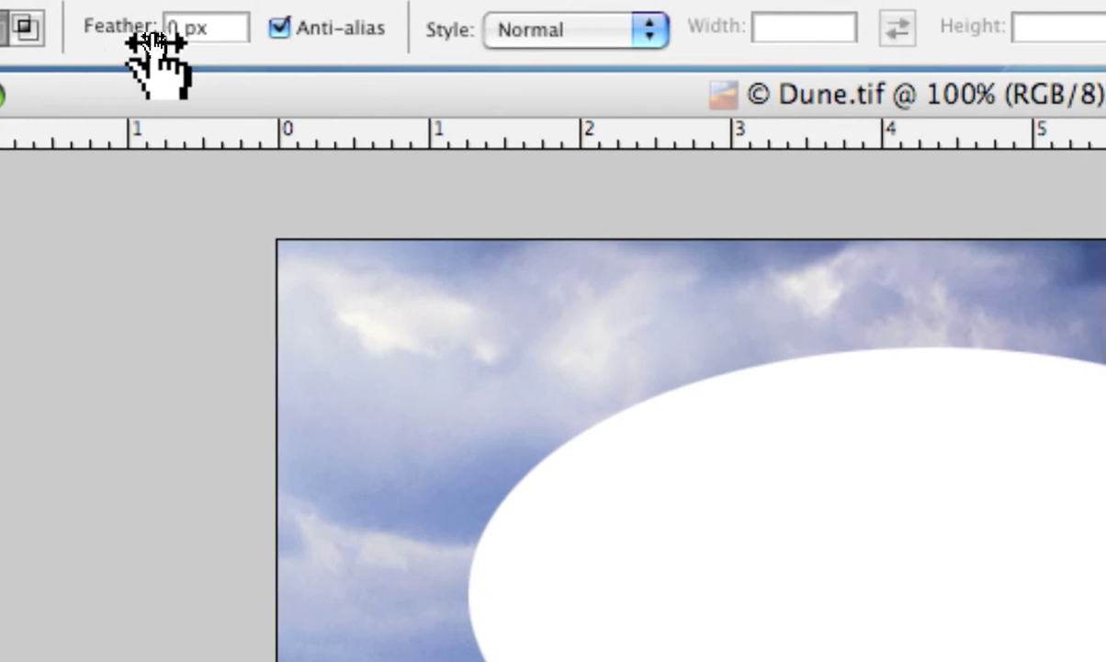
Set the feather to 10 px, delete an elliptical area about 6.6 by 3.2 ruler units on the lower dunes, and deselect it
{"action": "double_click", "coordinate": [161, 33]}
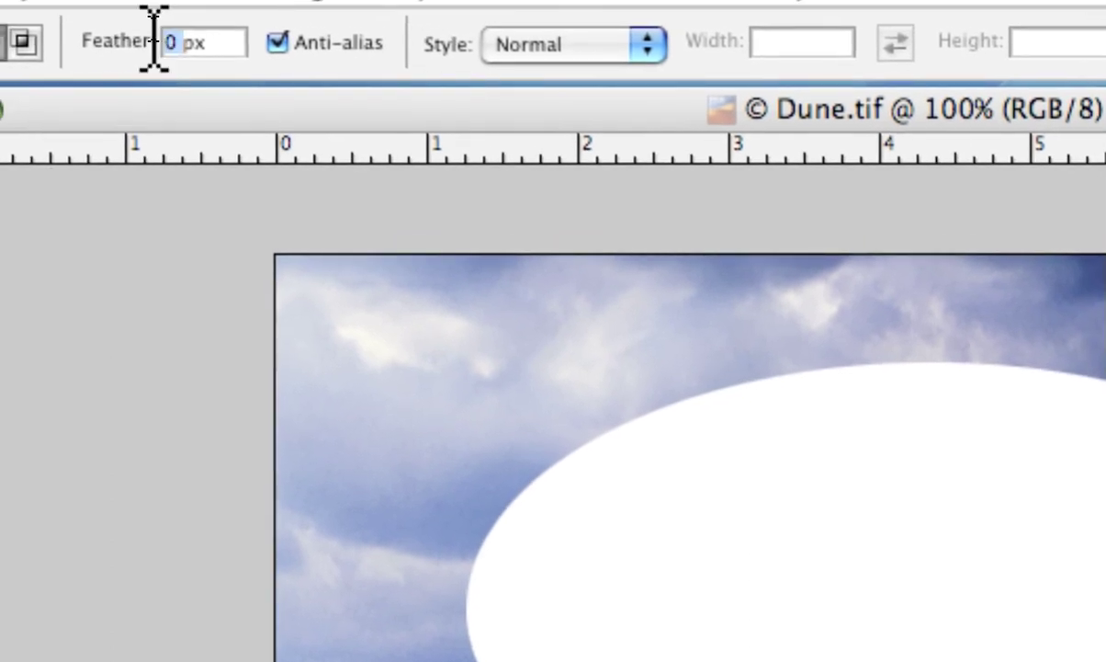
{"action": "type", "text": "10"}
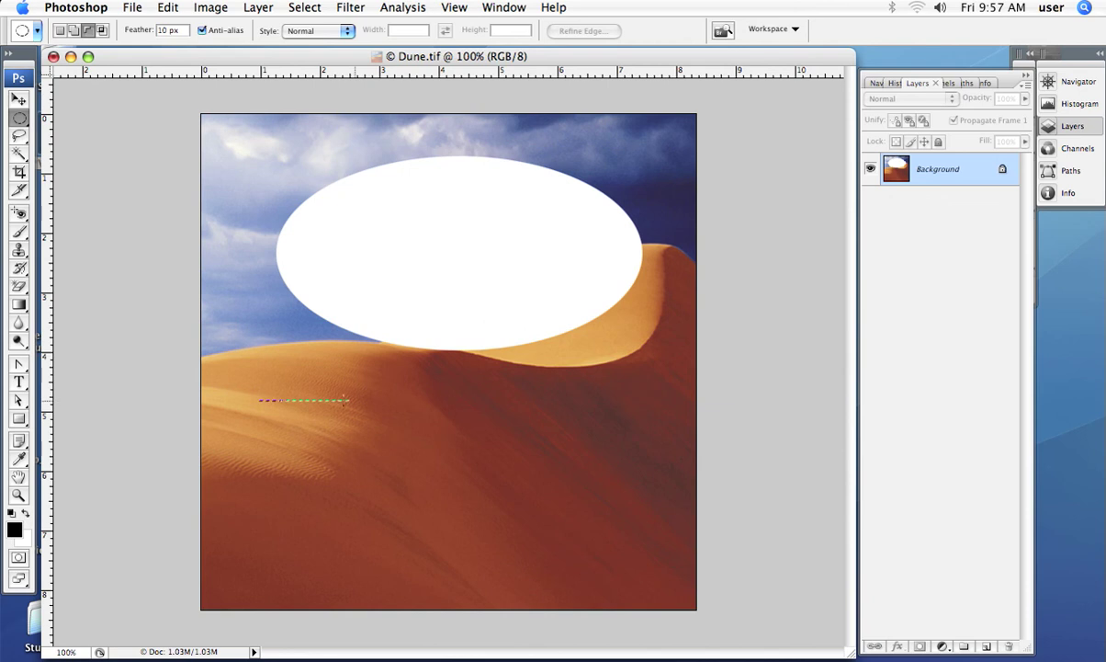
{"action": "left_click_drag", "start_coordinate": [579, 453], "coordinate": [643, 589]}
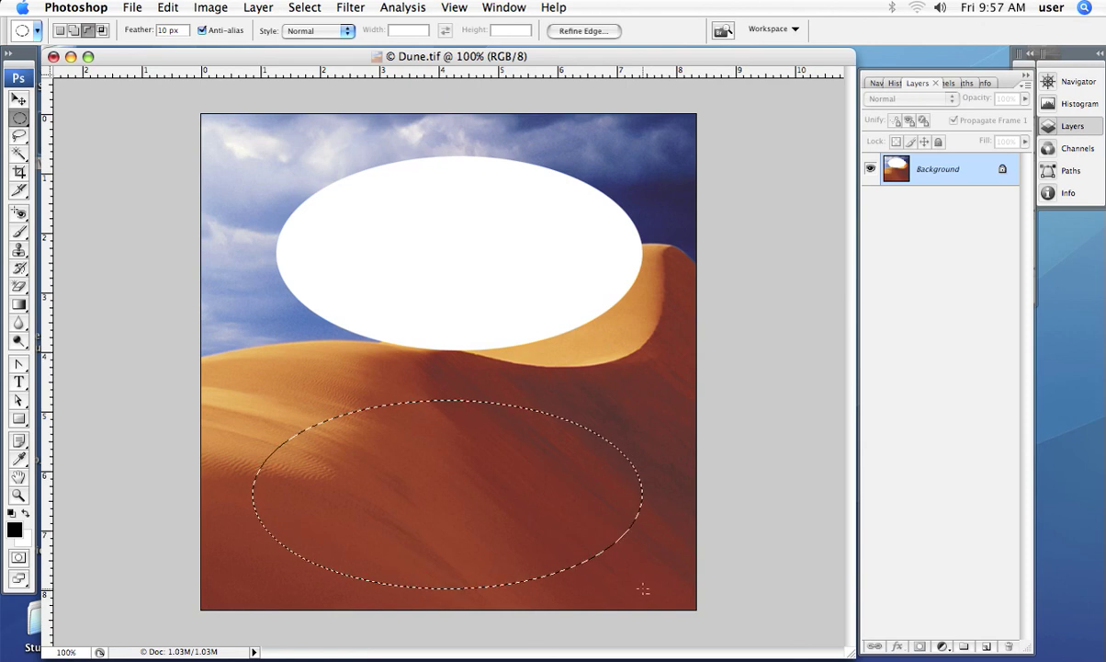
{"action": "key", "text": "BackSpace"}
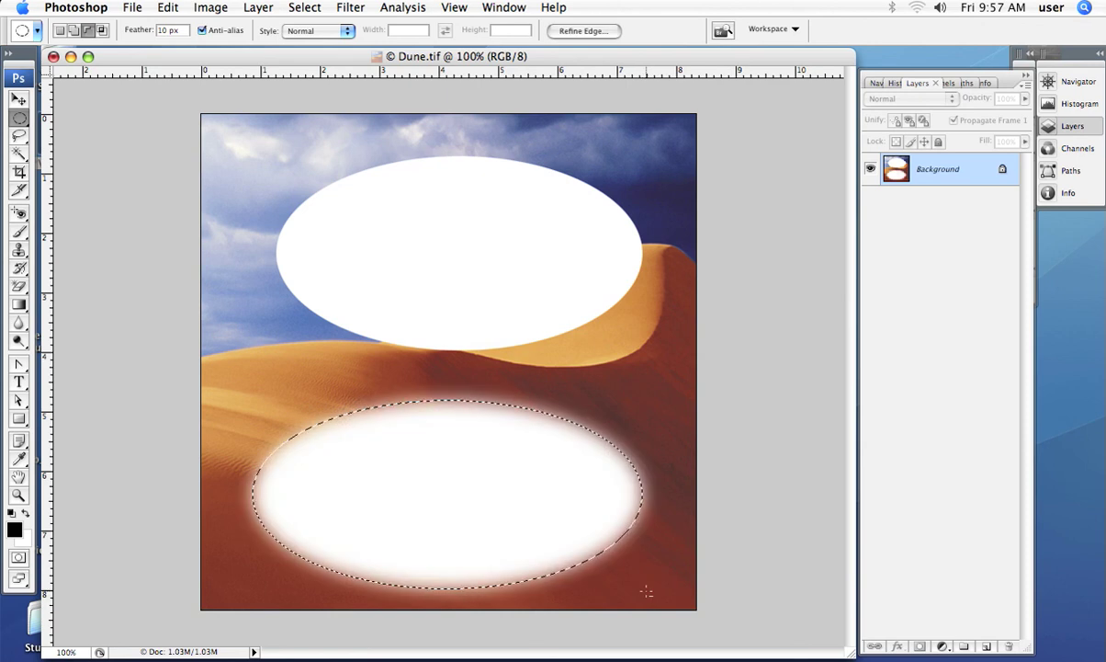
{"action": "key", "text": "super+d"}
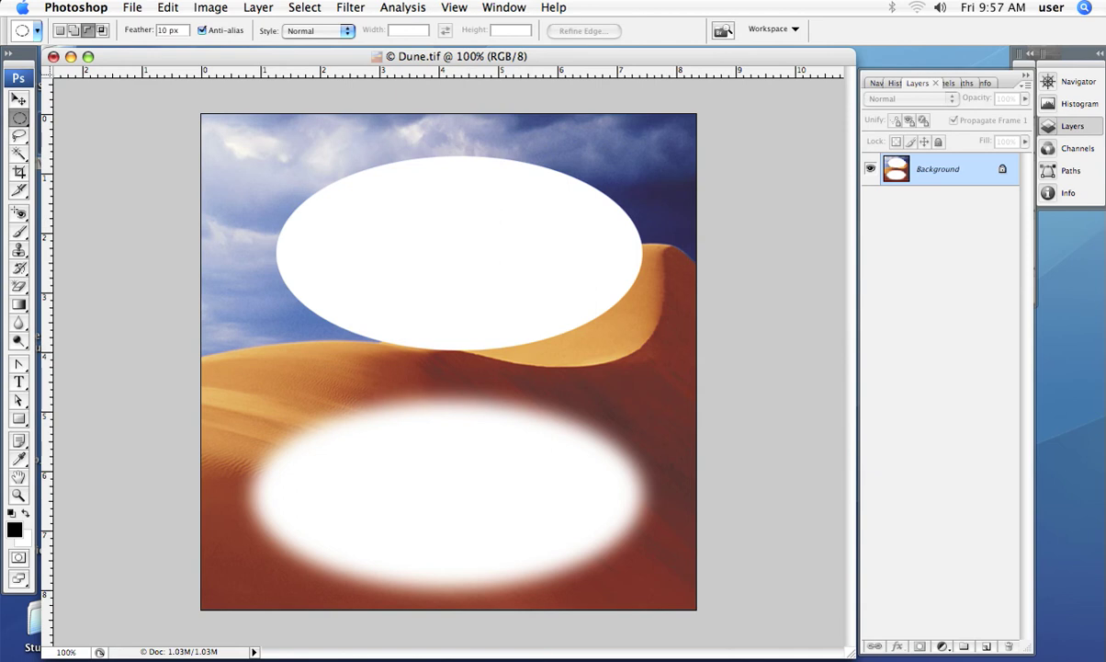
Revert the image to its saved version, and try a feathered elliptical selection about 4.8 by 2.4 ruler units across the sky
{"action": "left_click", "coordinate": [138, 11]}
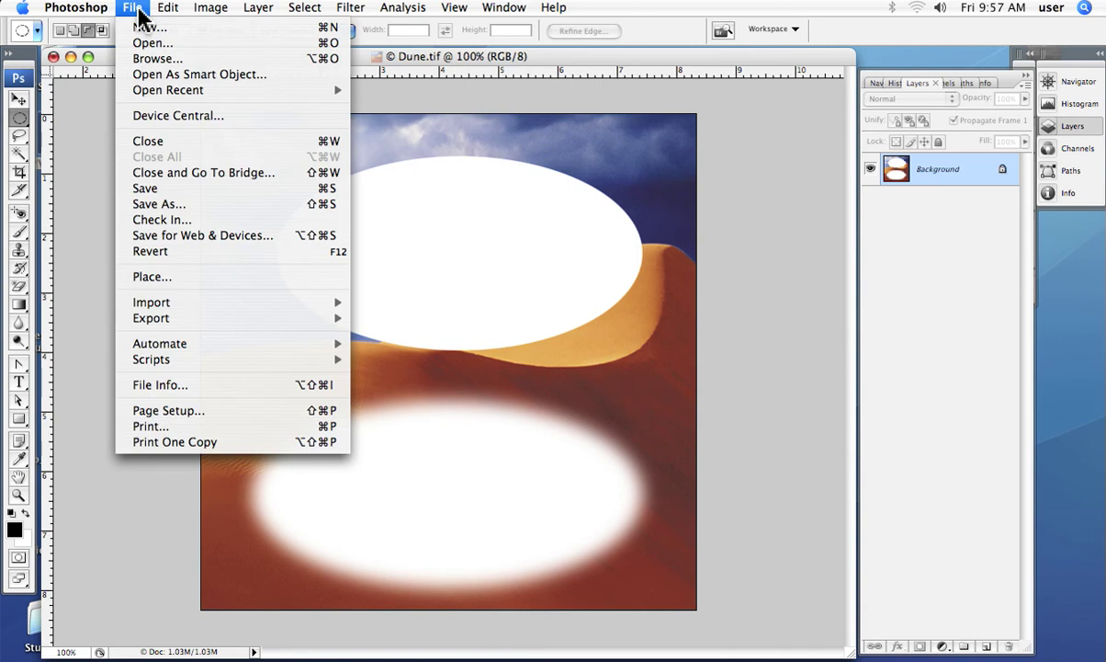
{"action": "left_click", "coordinate": [161, 254]}
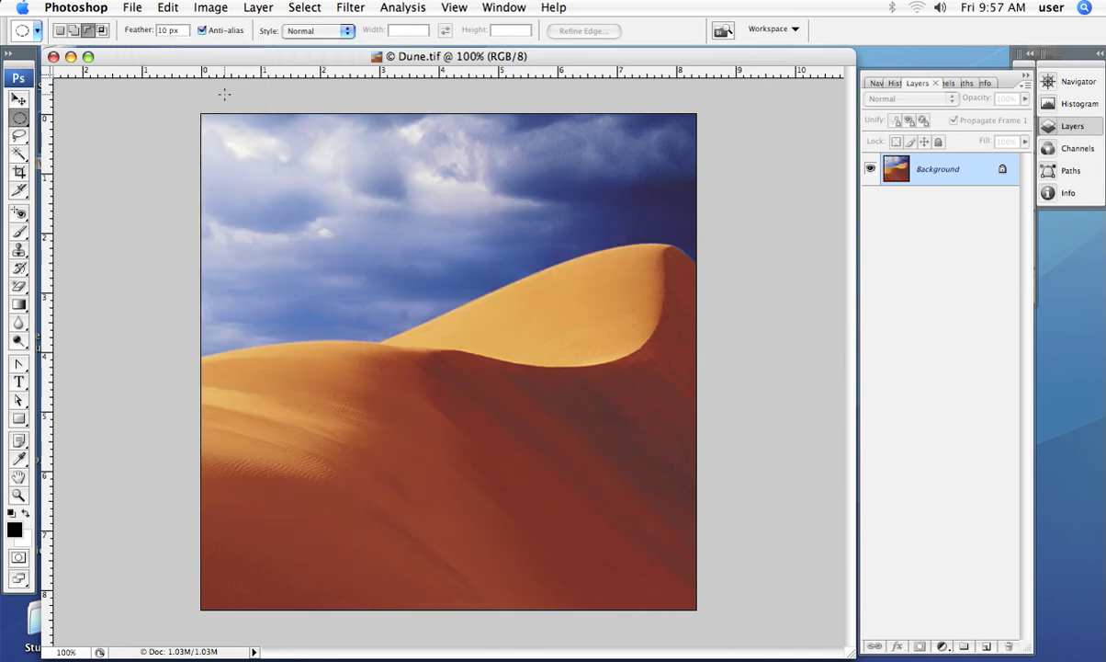
{"action": "left_click_drag", "start_coordinate": [456, 221], "coordinate": [571, 313]}
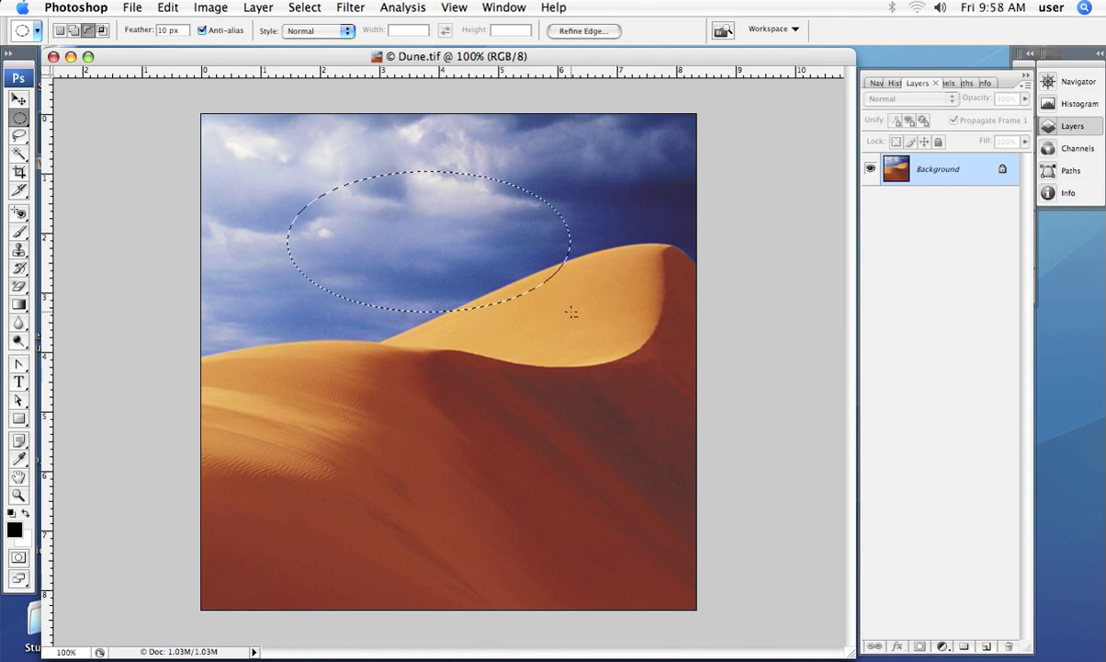
{"action": "left_click", "coordinate": [572, 312]}
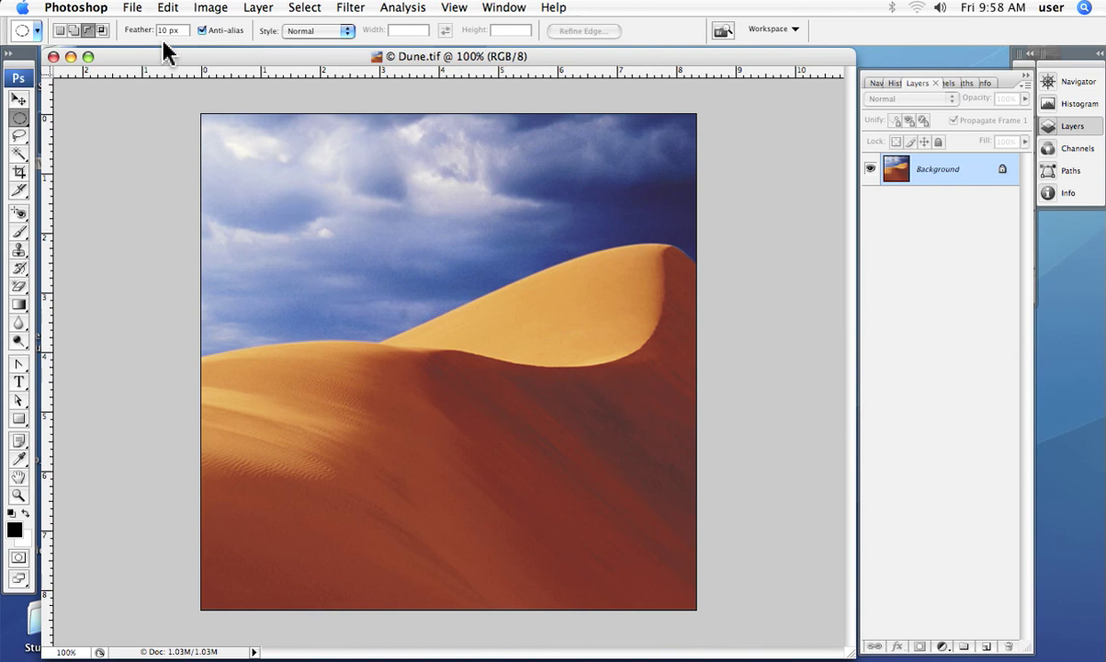
Draw an unfeathered (0 px) elliptical selection about 5.5 by 5.9 ruler units mid-image, and test it by deleting its contents and undoing the deletion
{"action": "left_click", "coordinate": [169, 33]}
{"action": "type", "text": "0"}
{"action": "mouse_move", "coordinate": [392, 204]}
{"action": "left_mouse_down"}
{"action": "mouse_move", "coordinate": [564, 289]}
{"action": "mouse_move", "coordinate": [647, 461]}
{"action": "mouse_move", "coordinate": [621, 531]}
{"action": "left_mouse_up"}
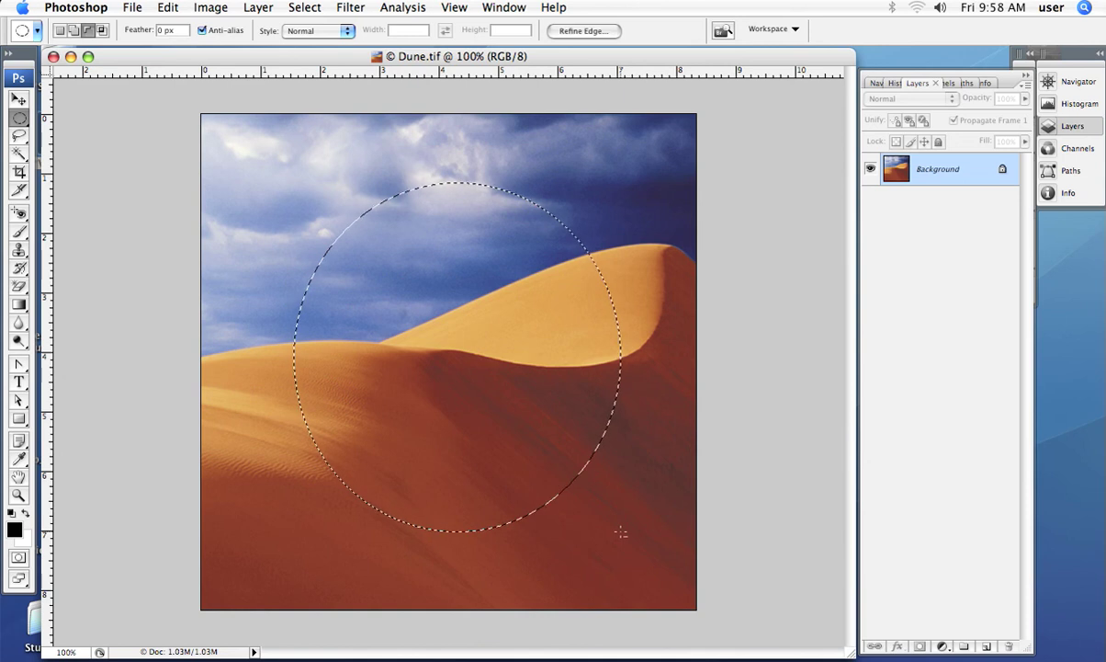
{"action": "key", "text": "Delete"}
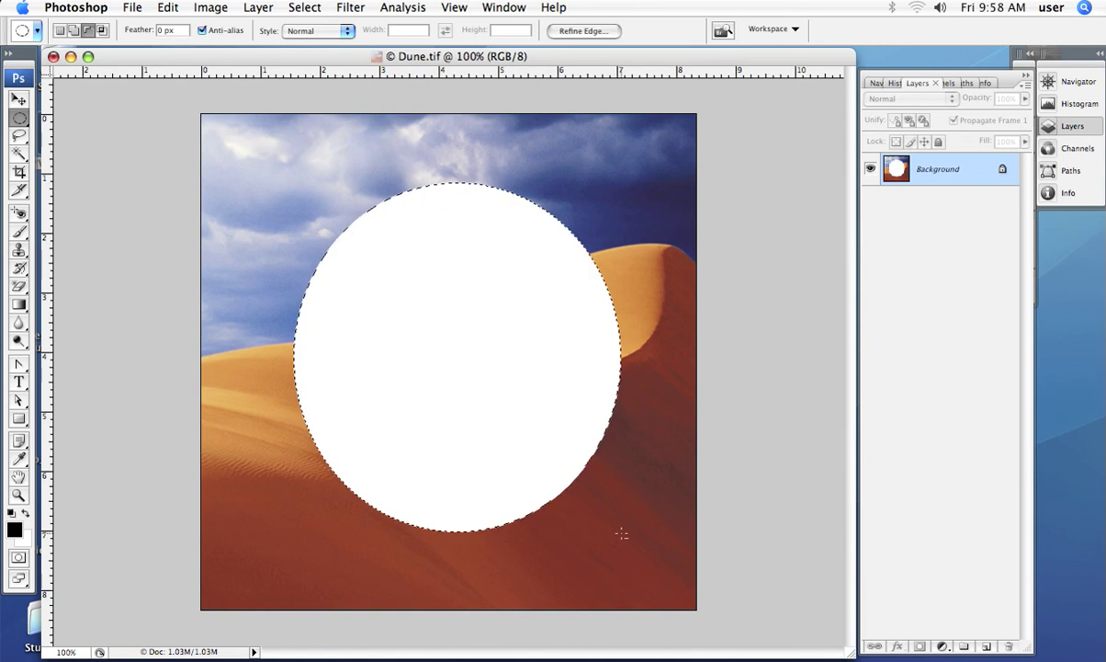
{"action": "key", "text": "super+z"}
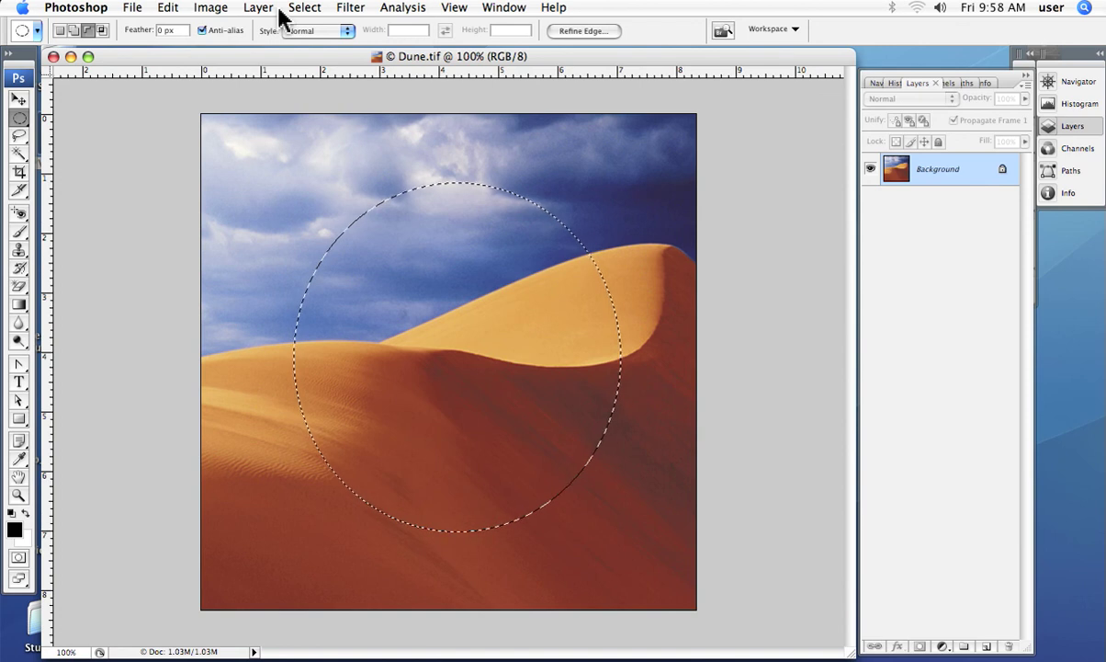
Feather the existing elliptical selection with a radius of 10 pixels and delete its contents
{"action": "left_click", "coordinate": [304, 8]}
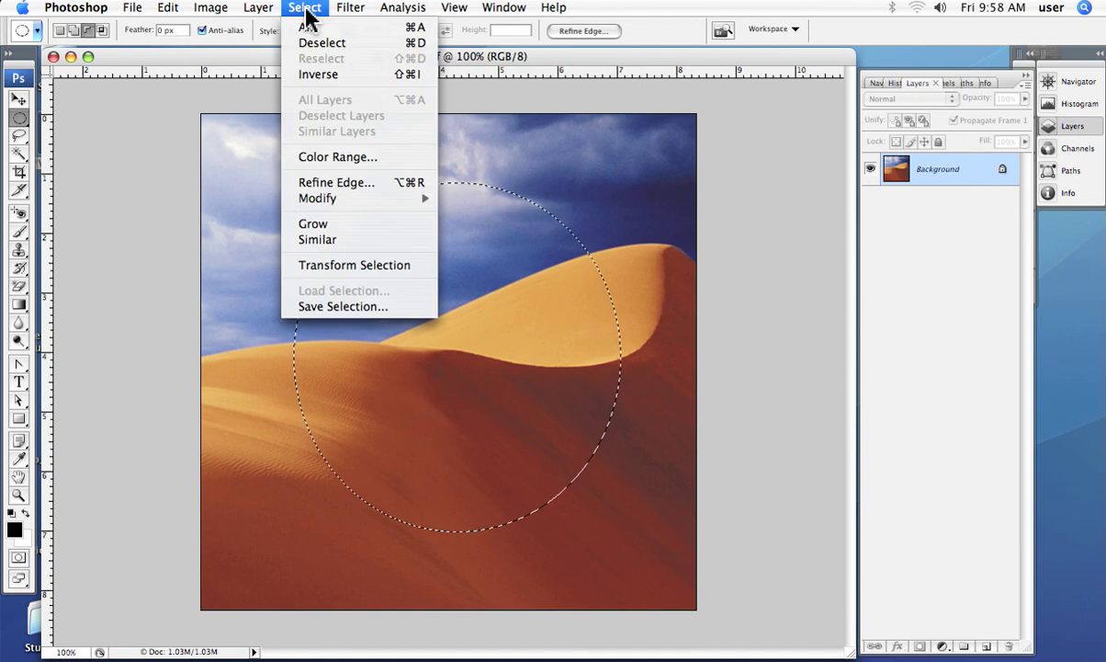
{"action": "mouse_move", "coordinate": [304, 204]}
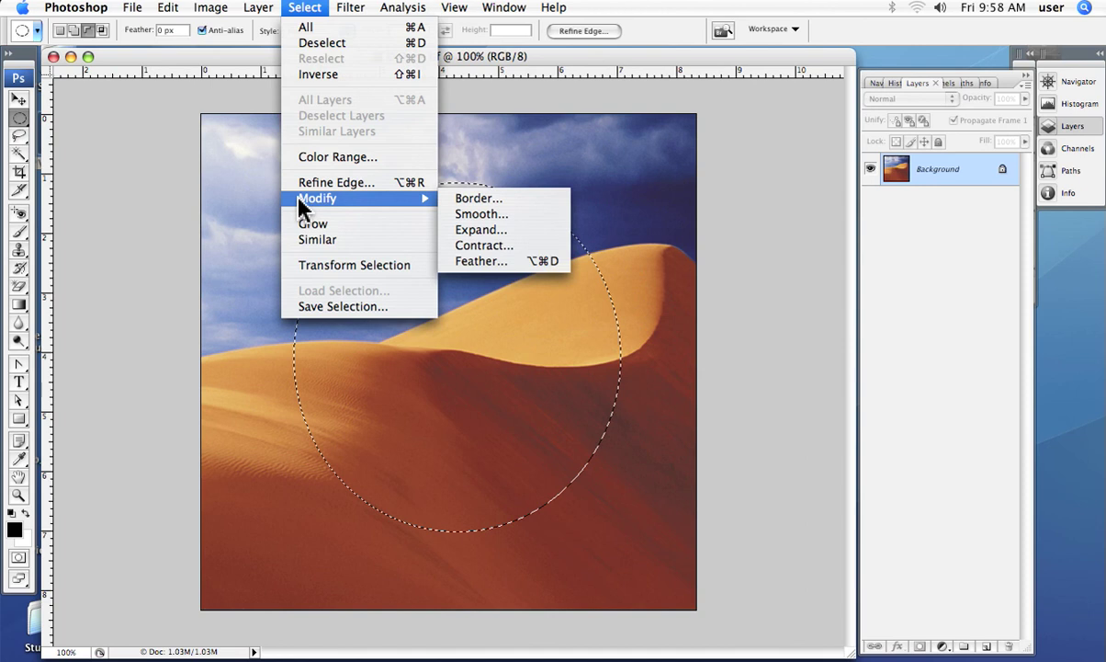
{"action": "left_click", "coordinate": [487, 266]}
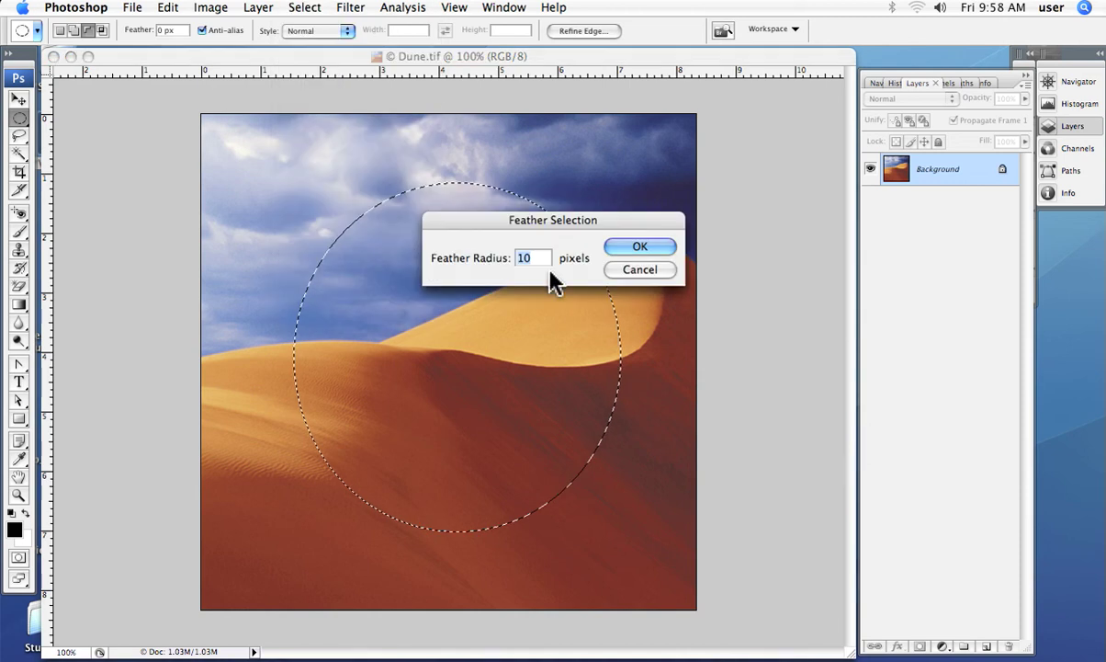
{"action": "left_click", "coordinate": [631, 243]}
{"action": "key", "text": "Delete"}
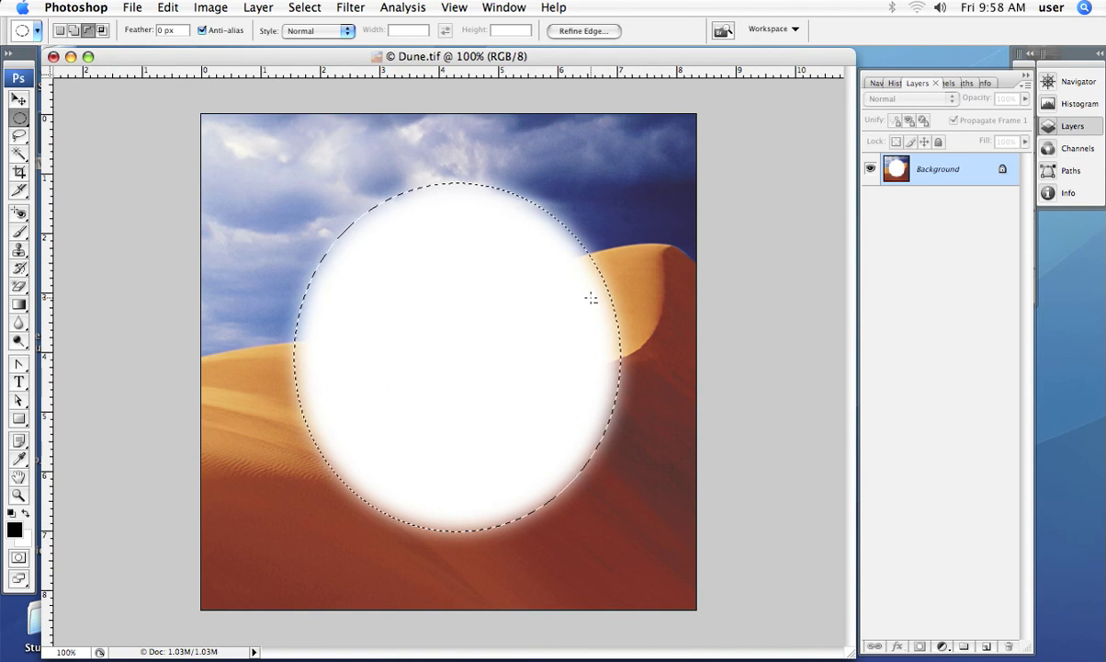
Revert the image to its saved version and select the bright clouds with the Magic Wand at tolerance 40
{"action": "left_click", "coordinate": [136, 9]}
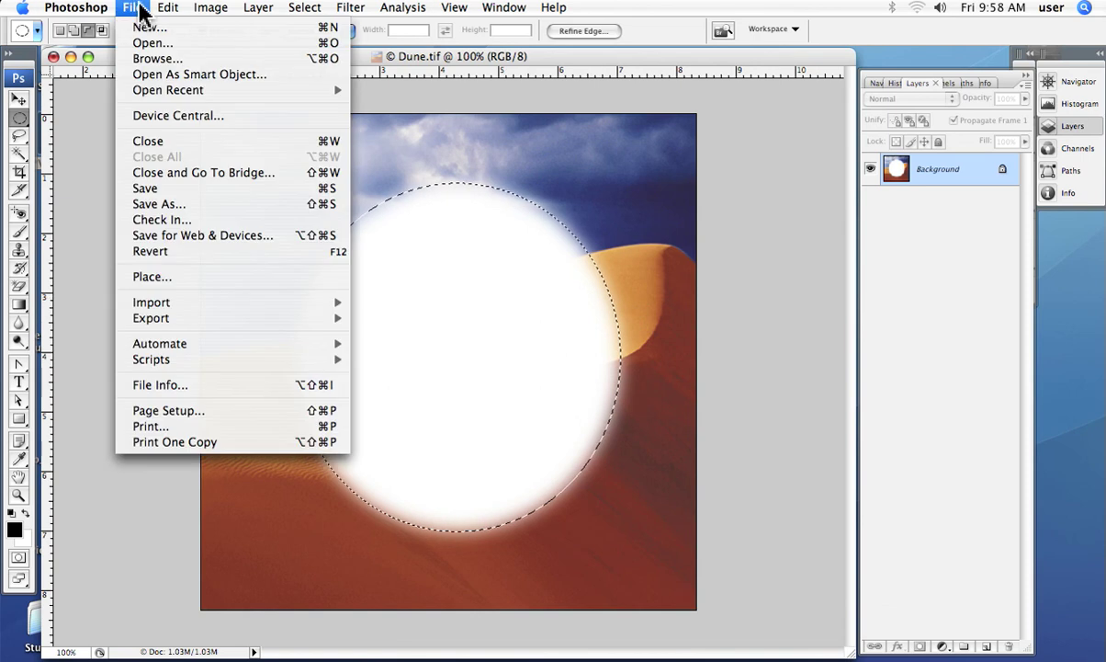
{"action": "left_click", "coordinate": [152, 252]}
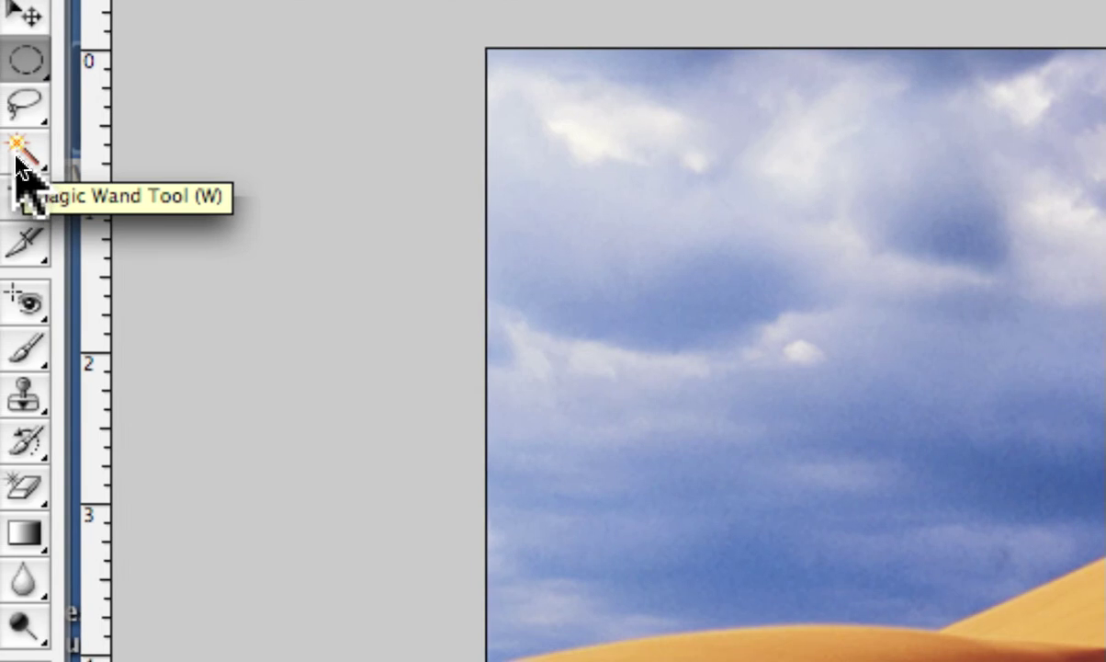
{"action": "left_click", "coordinate": [15, 159]}
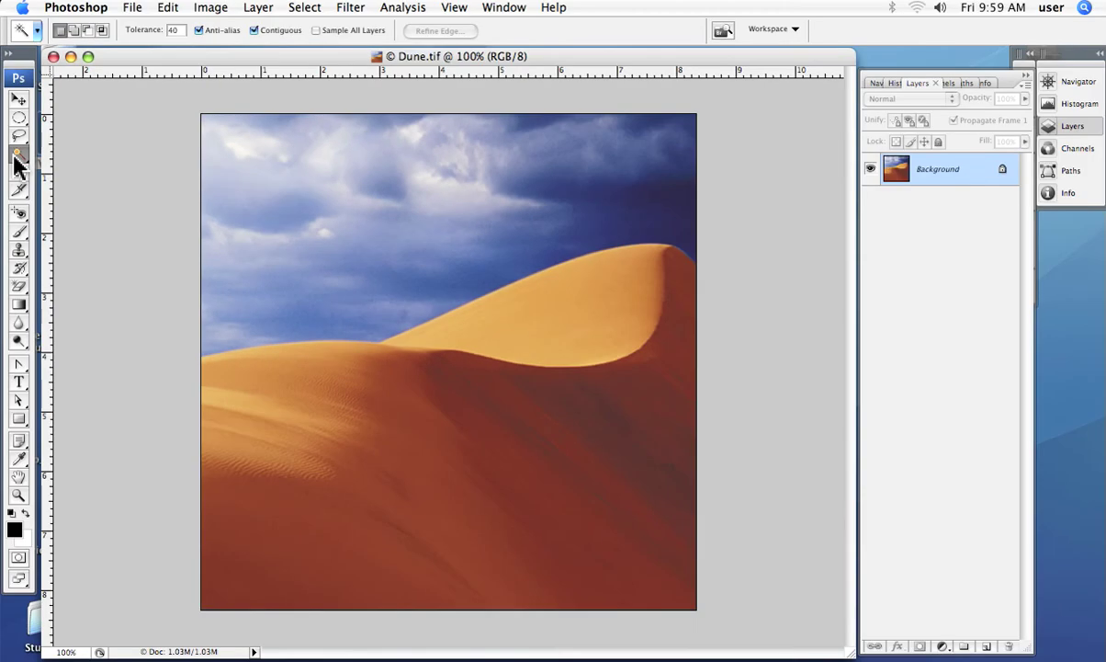
{"action": "left_click", "coordinate": [449, 207]}
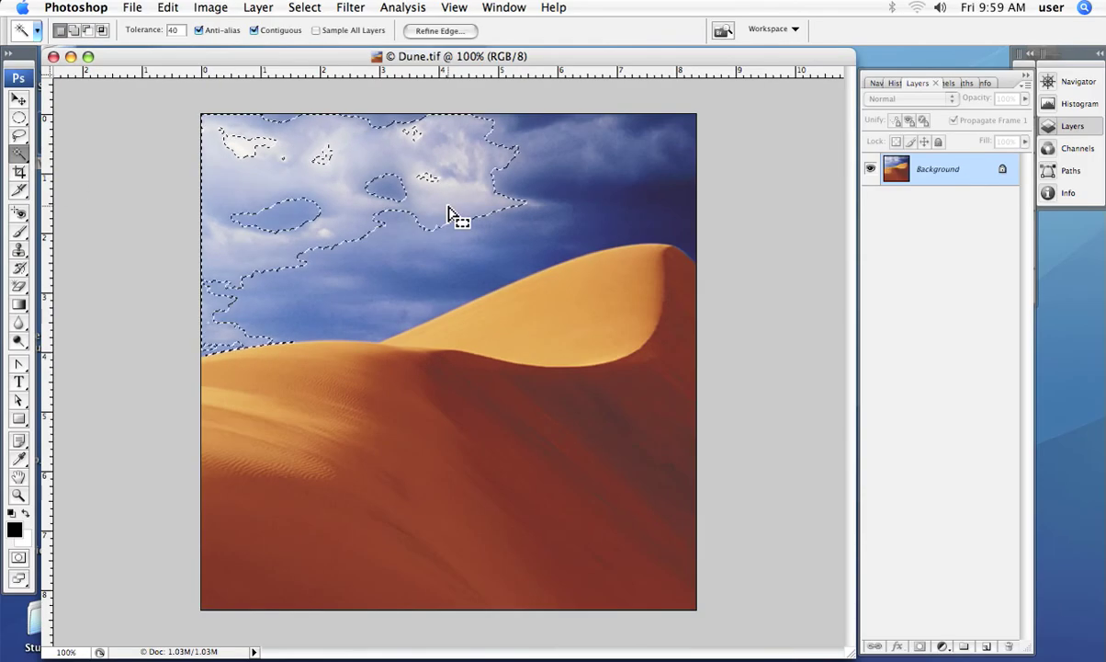
Test the bright cloud selection by deleting its contents, undo the deletion, and deselect
{"action": "key", "text": "Delete"}
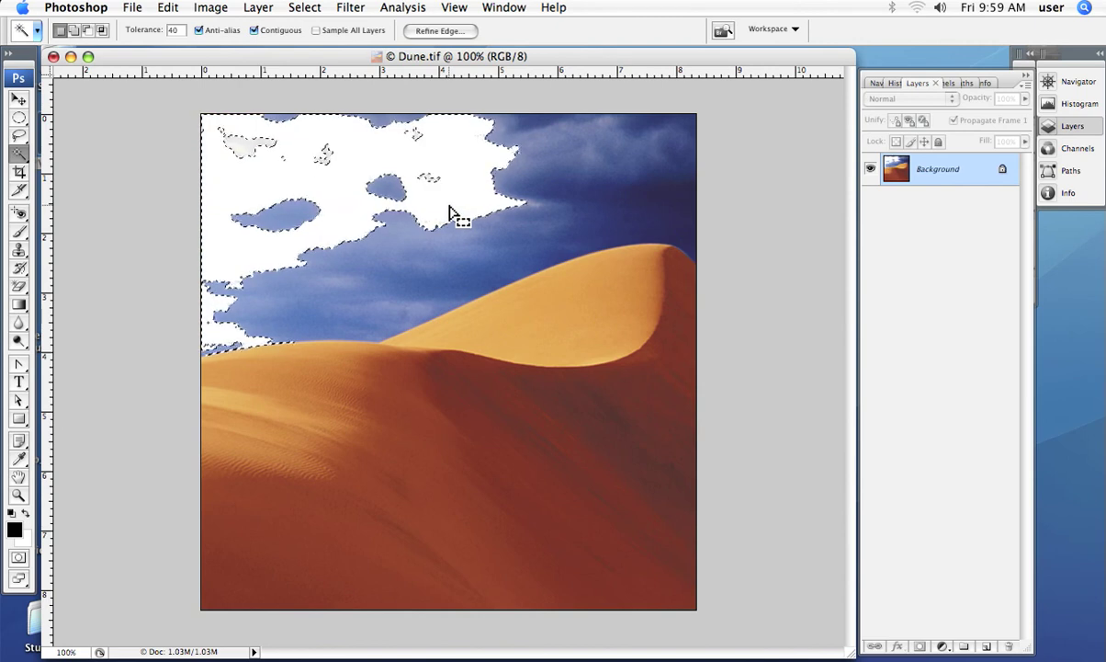
{"action": "key", "text": "super+z"}
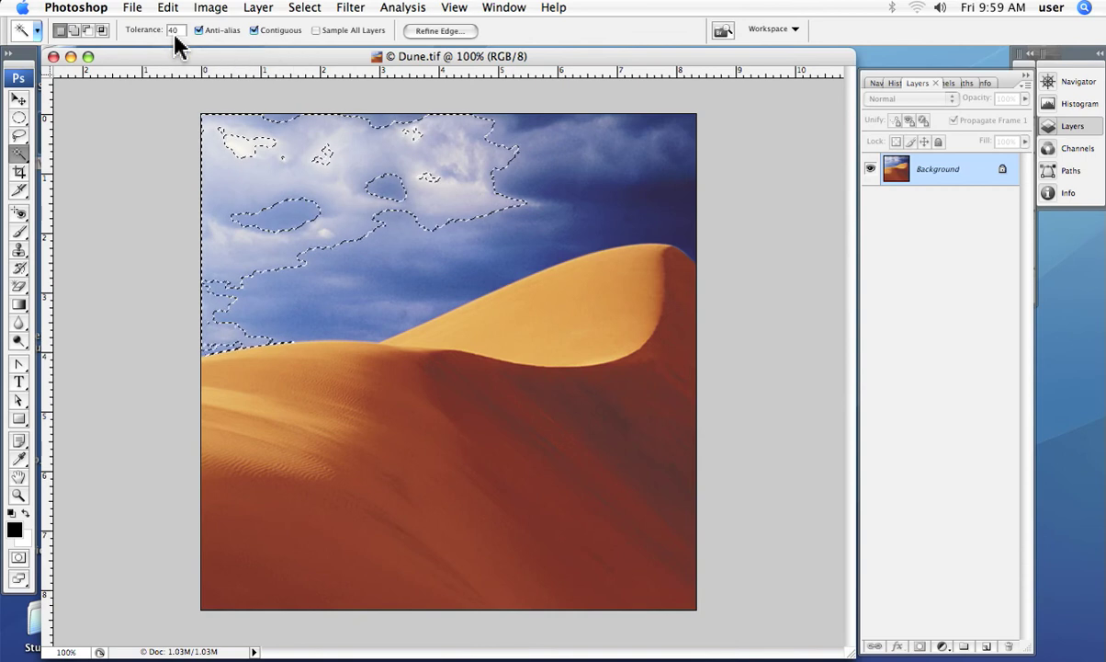
{"action": "key", "text": "super+d"}
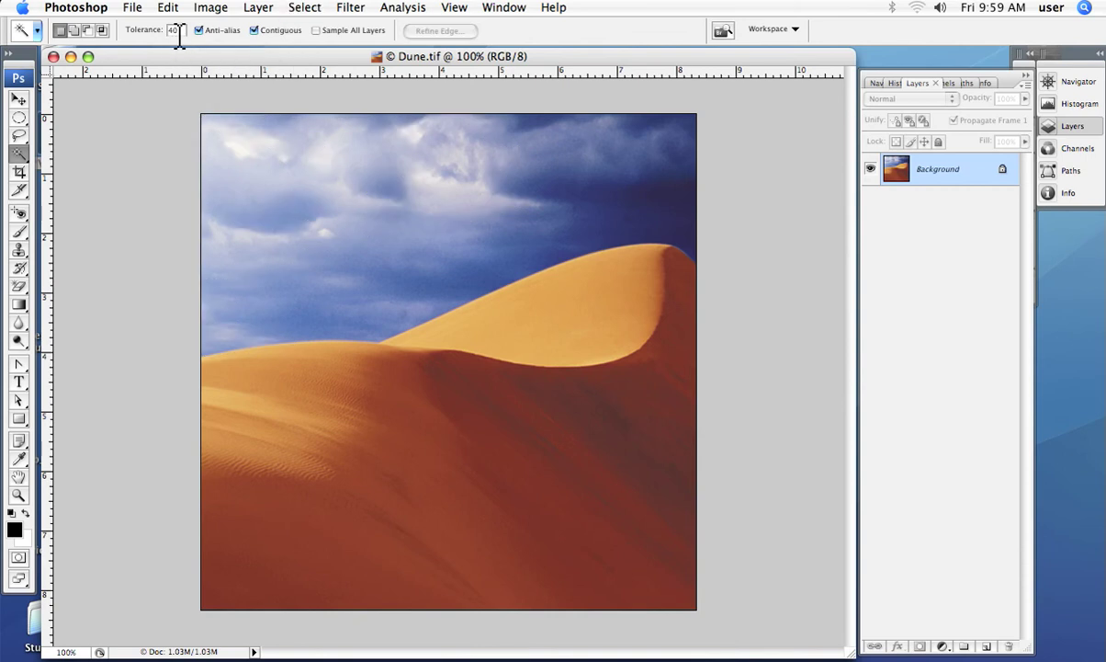
Select the small blue patch between the clouds at tolerance 10, test it by deleting and undoing, and deselect
{"action": "type", "text": "1"}
{"action": "left_click", "coordinate": [388, 189]}
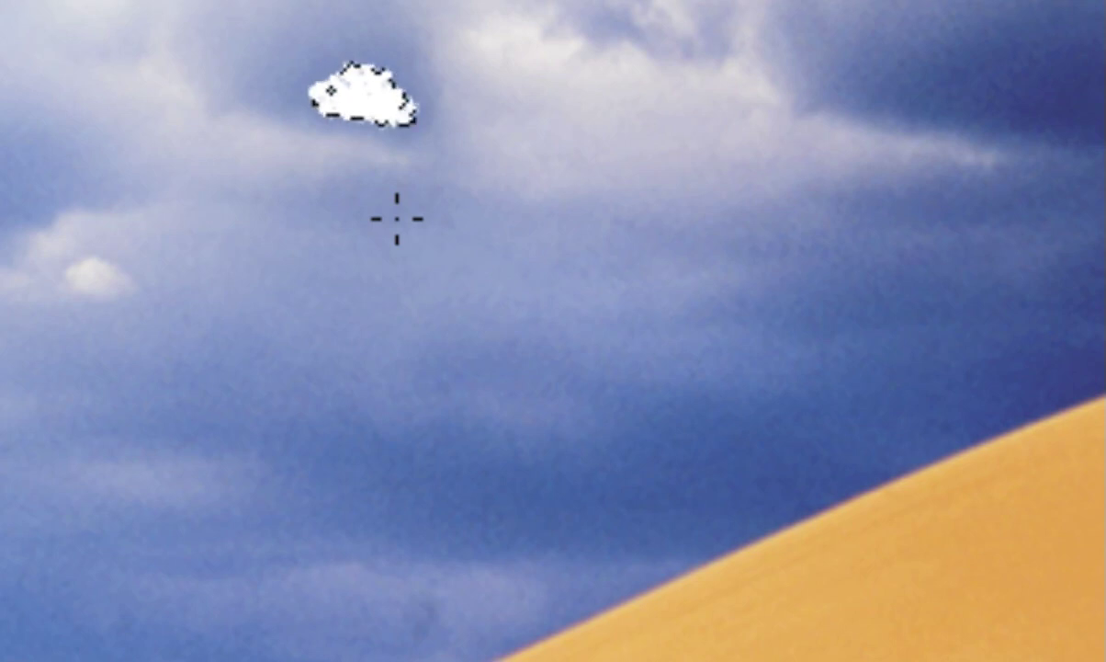
{"action": "key", "text": "Delete"}
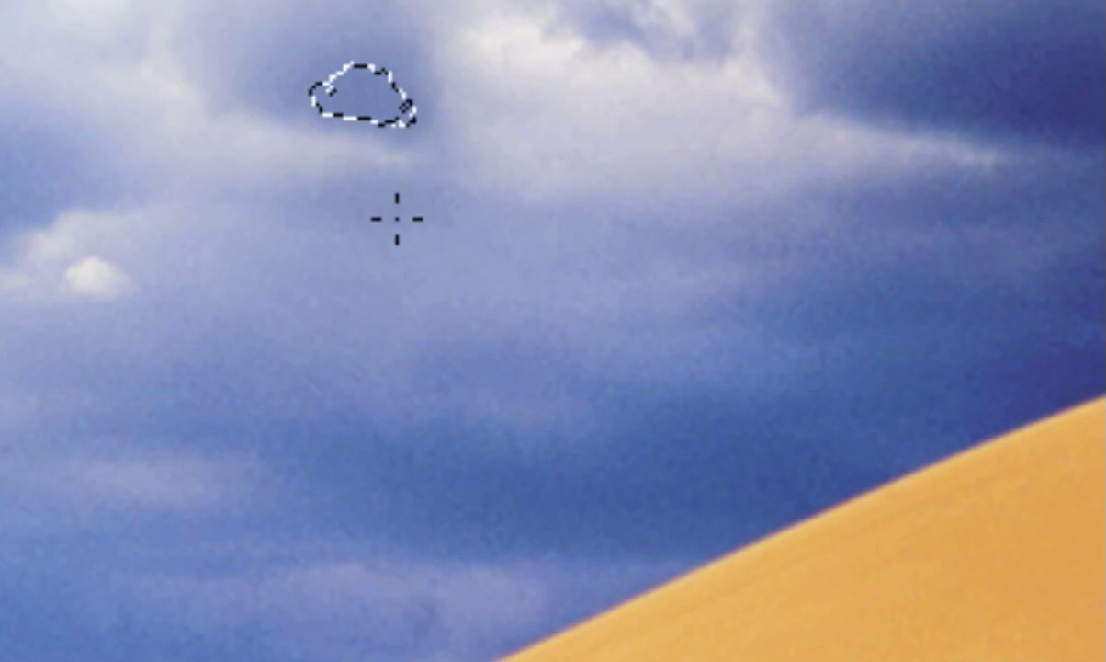
{"action": "key", "text": "ctrl+d"}
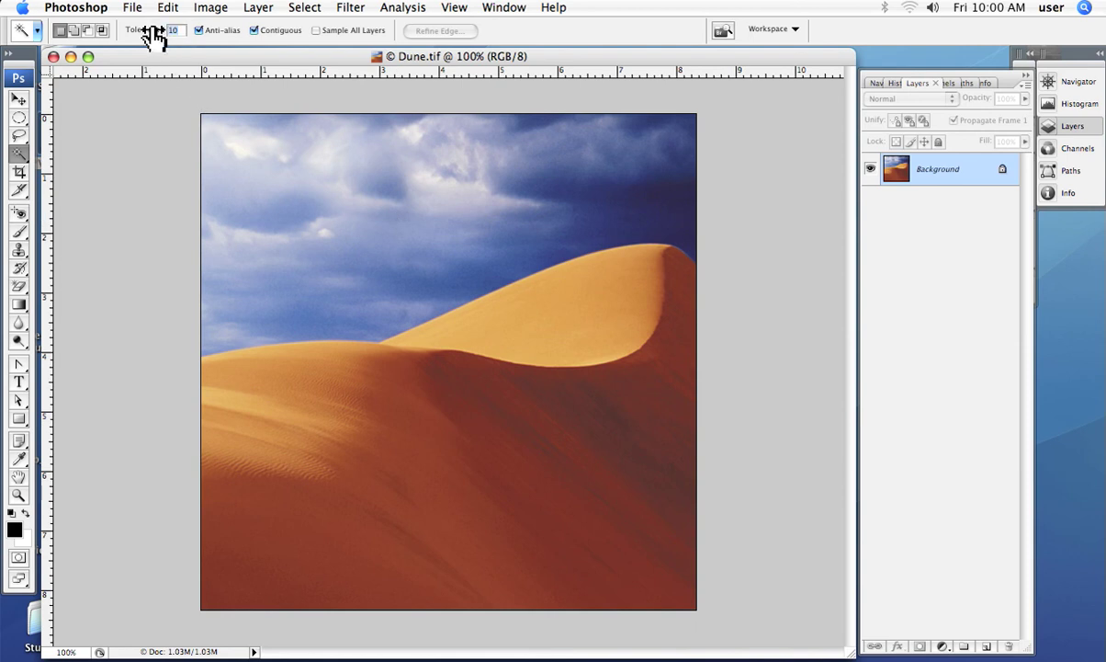
Reselect the small blue patch between the clouds at tolerance 40, test it by deleting and undoing, and deselect
{"action": "type", "text": "4"}
{"action": "left_click", "coordinate": [388, 187]}
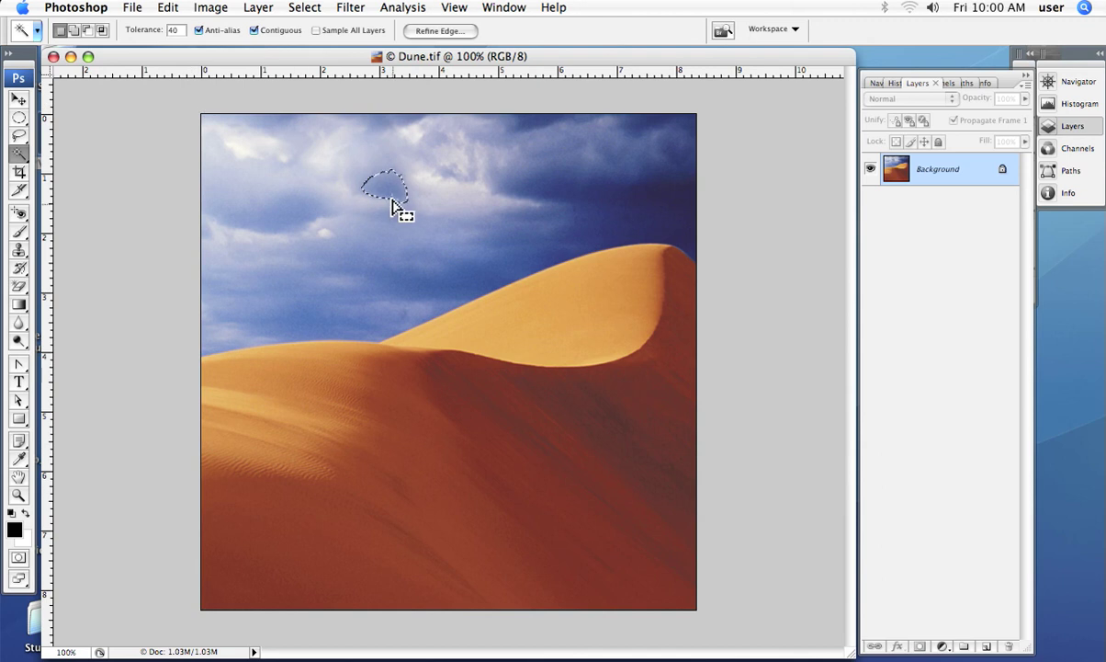
{"action": "key", "text": "Delete"}
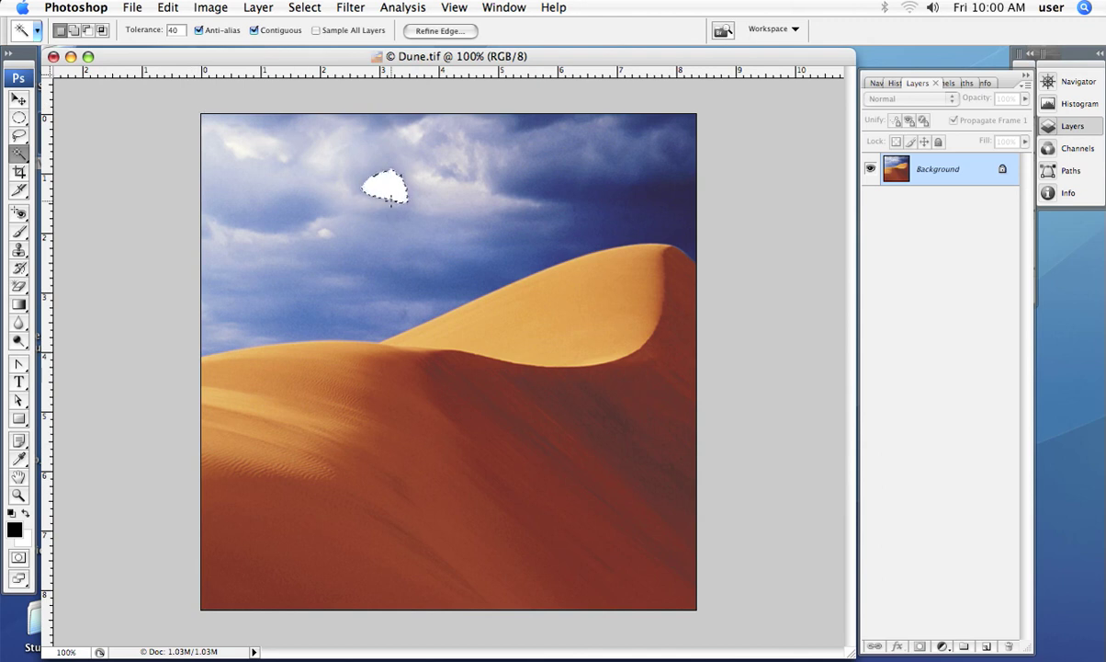
{"action": "key", "text": "super+z"}
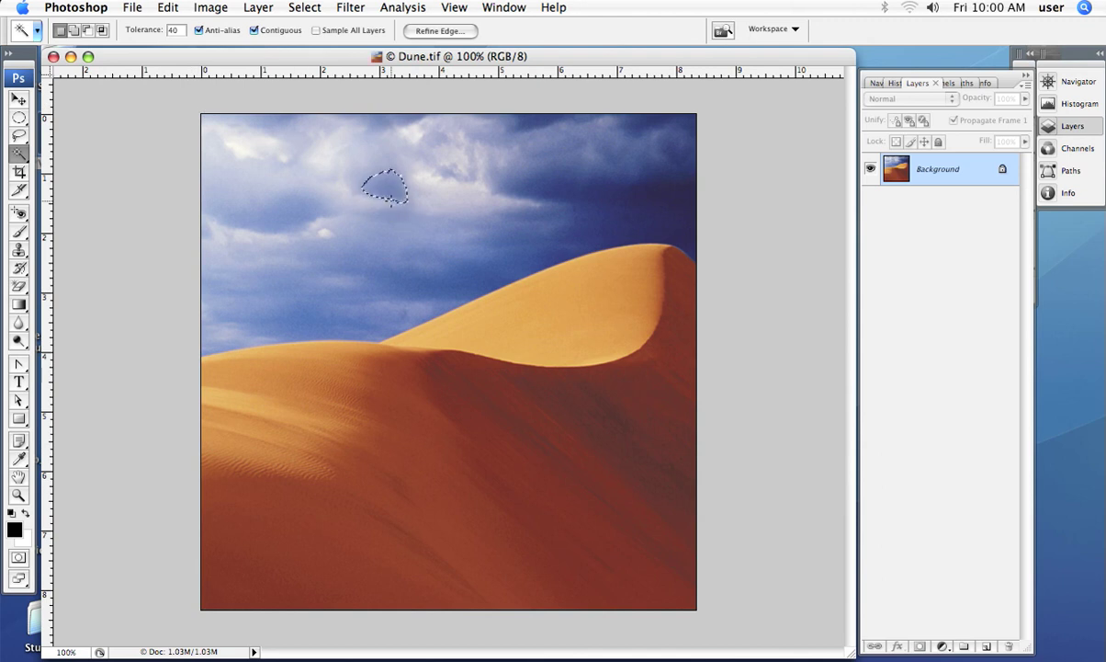
{"action": "key", "text": "super+d"}
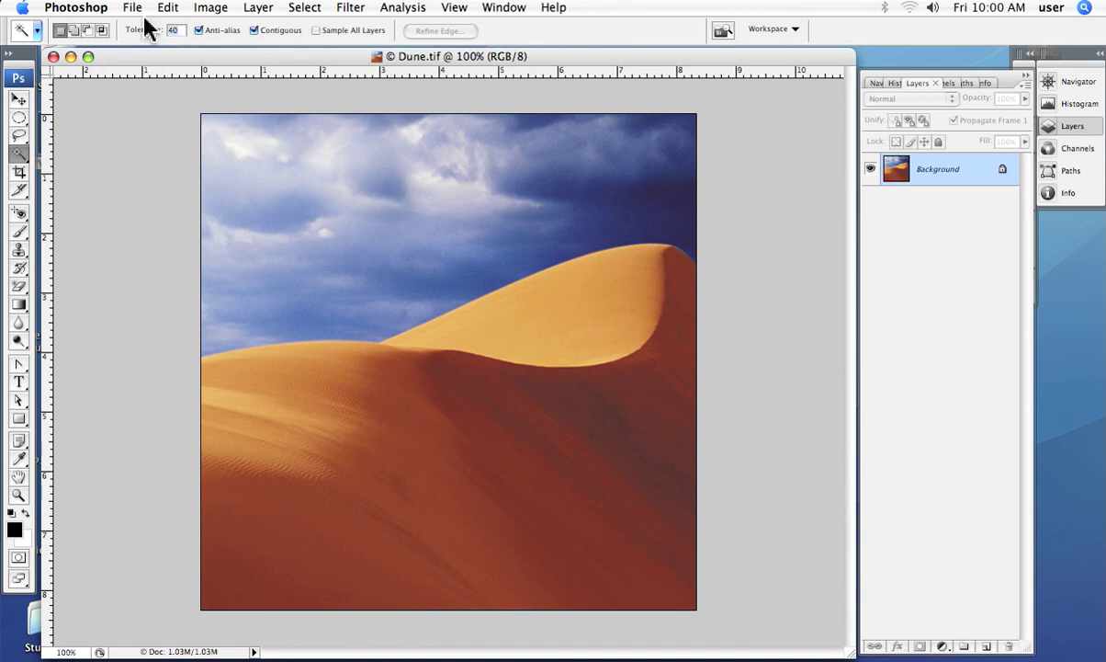
Select the mid-blue sky at tolerance 50, add the dark blue sky above the dune crest to the selection, and delete the selected areas
{"action": "type", "text": "50"}
{"action": "left_click", "coordinate": [388, 238]}
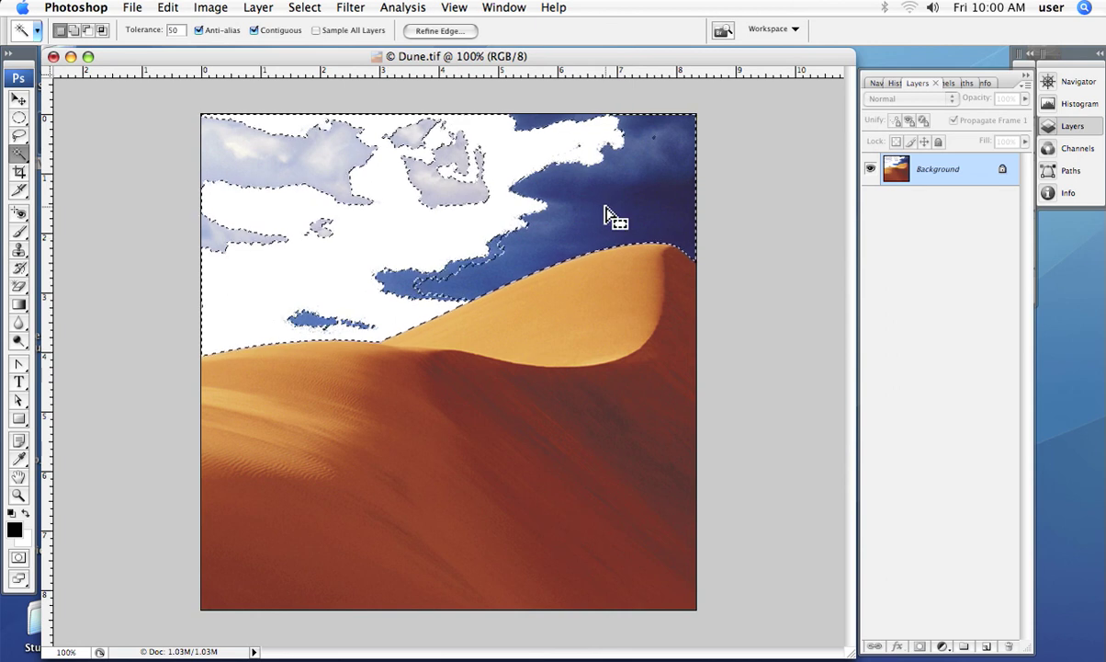
{"action": "left_click", "coordinate": [605, 214]}
{"action": "left_click", "coordinate": [73, 29]}
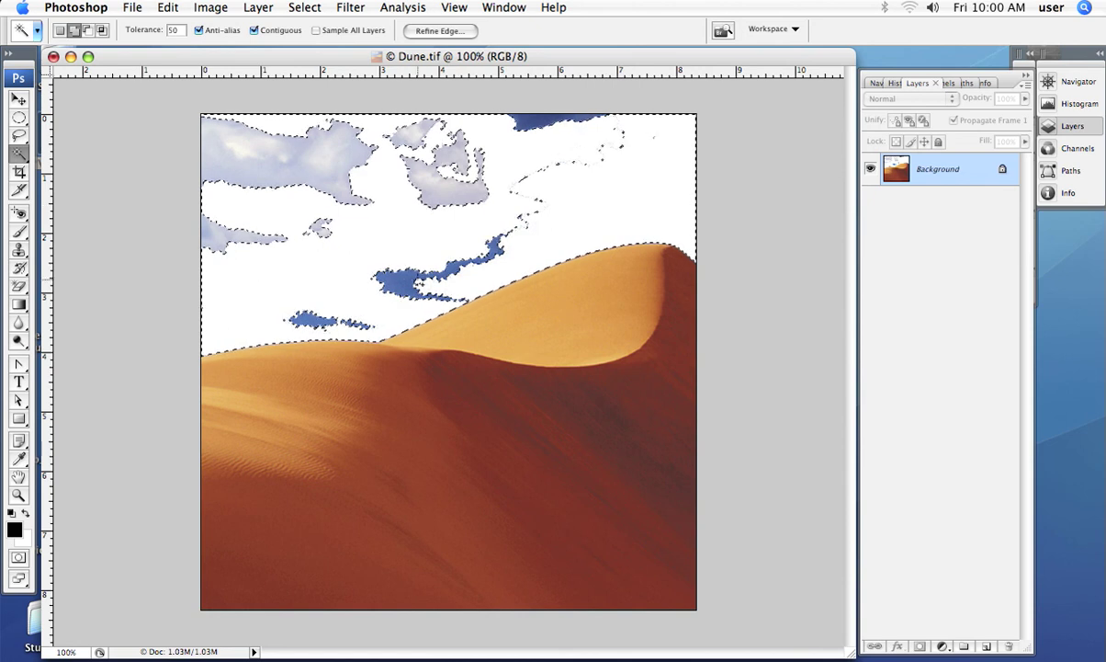
Add the larger leftover blue sky patch beside the dune's rising crest to the selection and delete its contents
{"action": "left_click", "coordinate": [400, 290]}
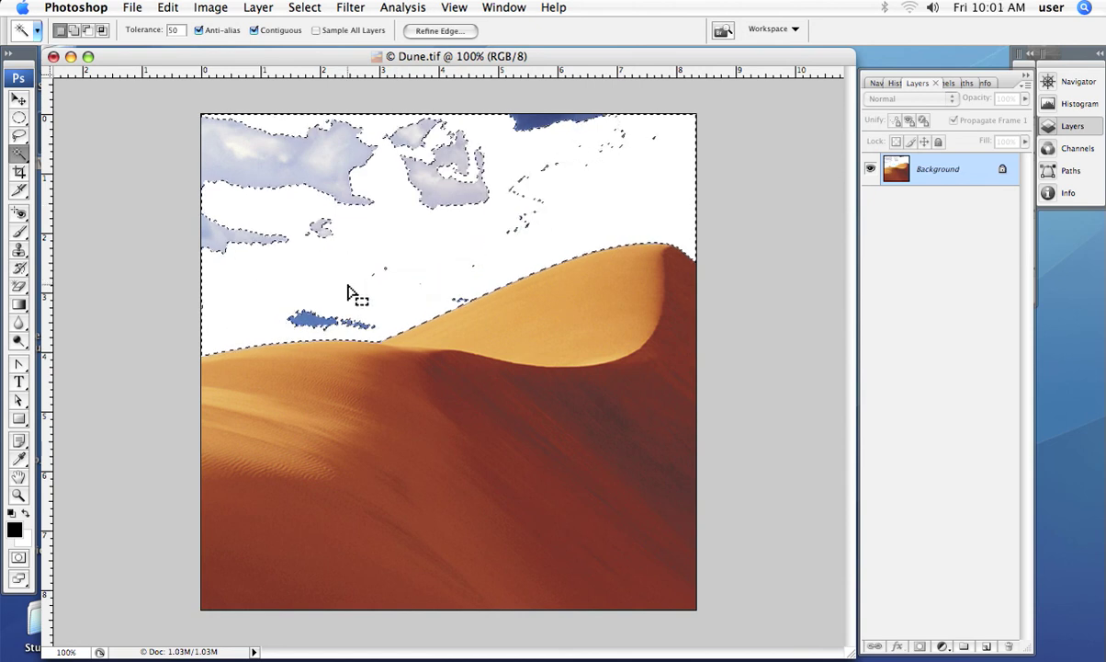
{"action": "left_click", "coordinate": [258, 9]}
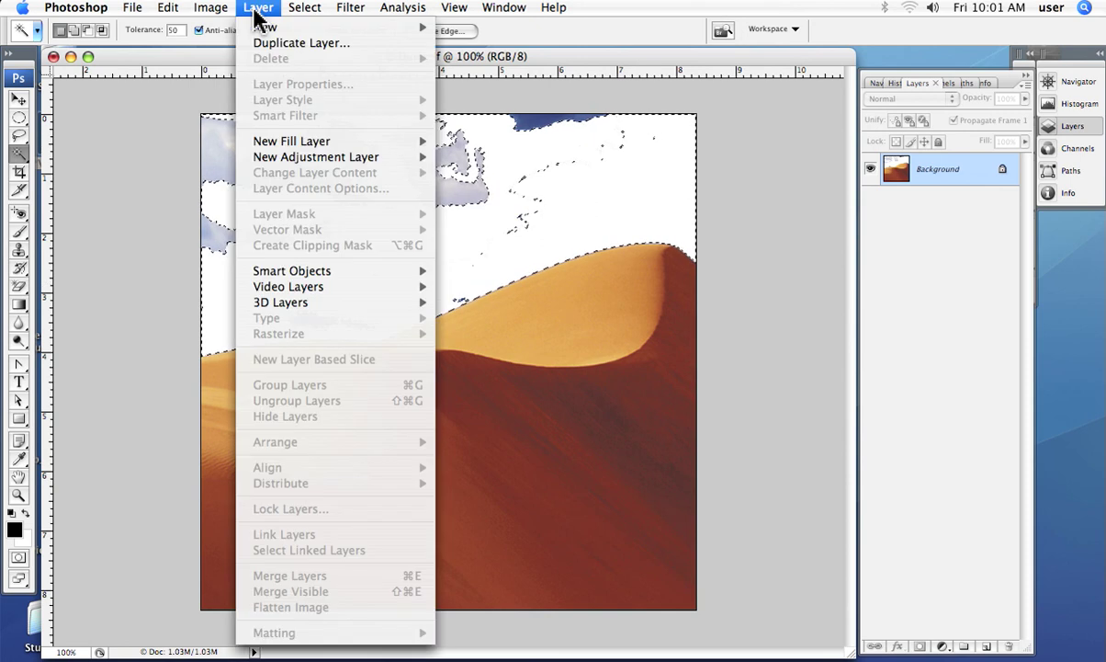
{"action": "mouse_move", "coordinate": [220, 11]}
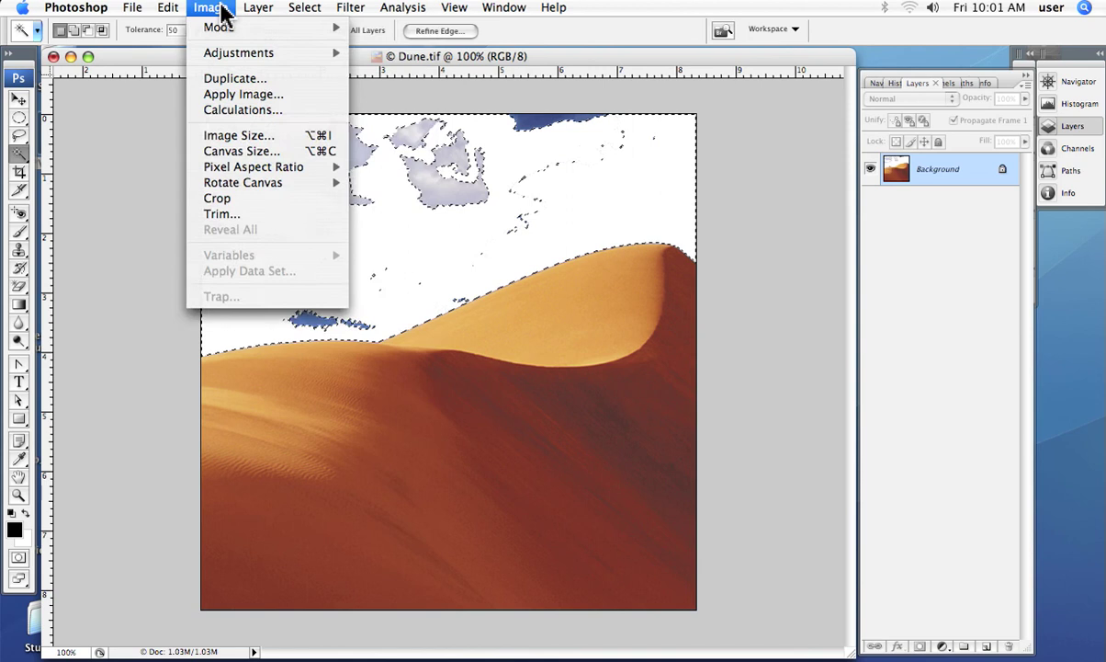
{"action": "mouse_move", "coordinate": [303, 15]}
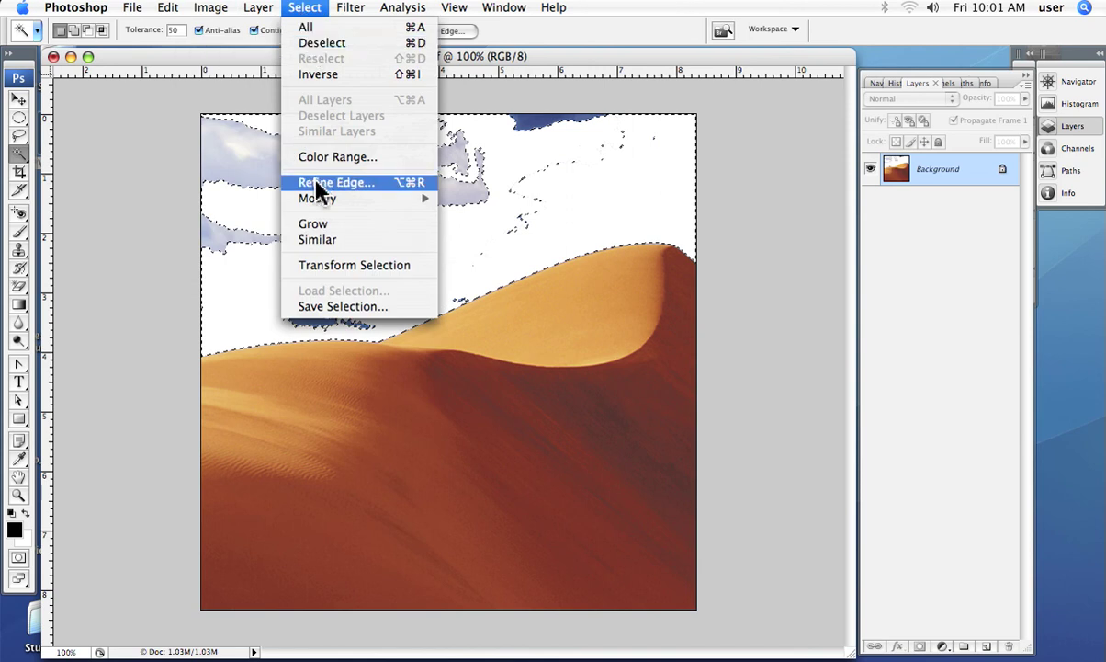
{"action": "mouse_move", "coordinate": [319, 202]}
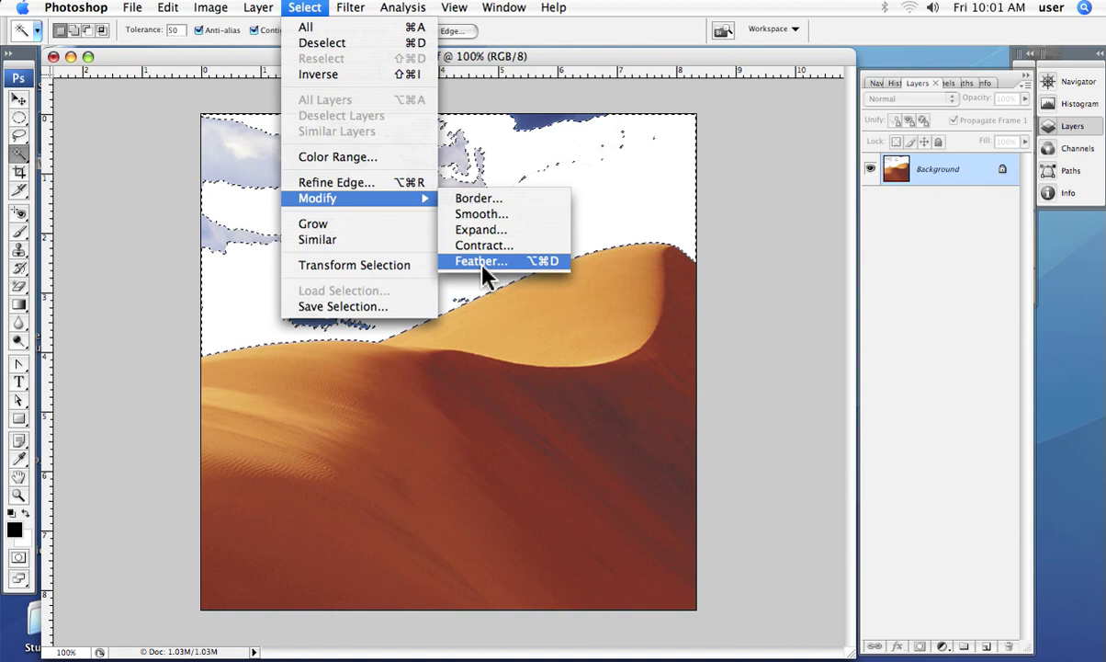
{"action": "left_click", "coordinate": [154, 222]}
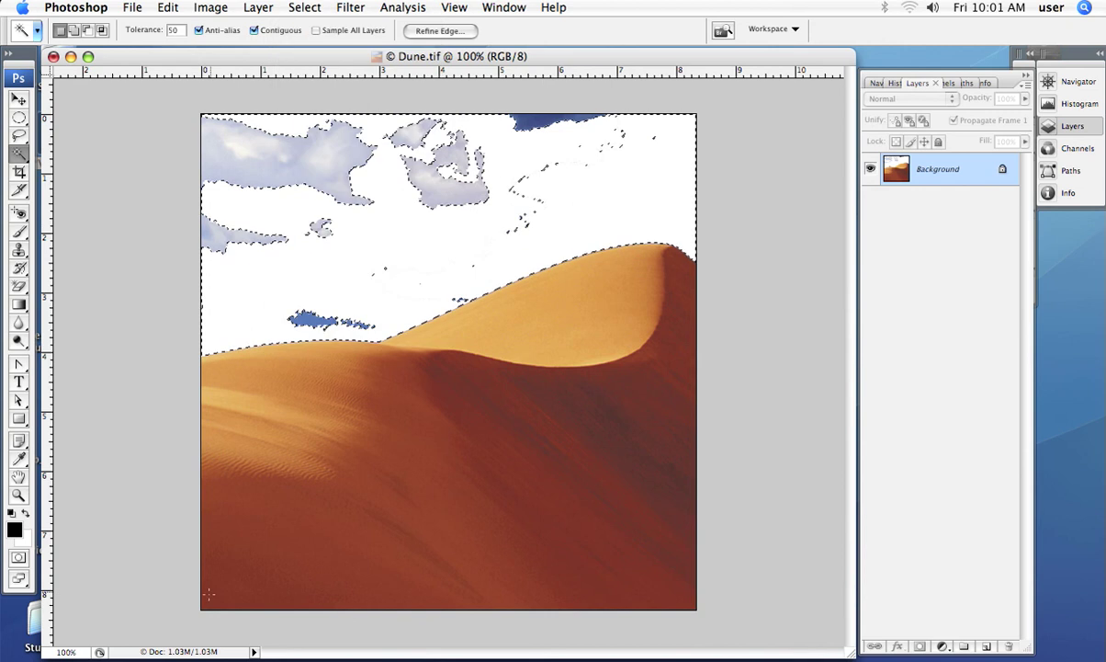